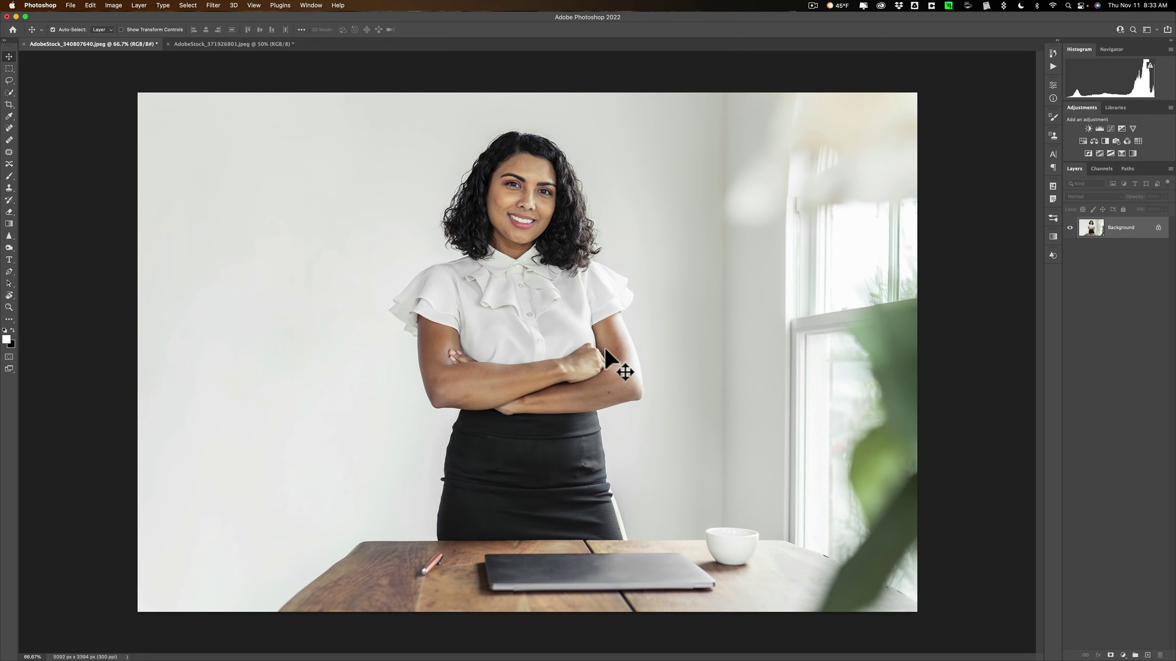
- With the Quick Selection Tool active, use Select Subject to select the woman behind the desk
click(244, 47)
key(w)
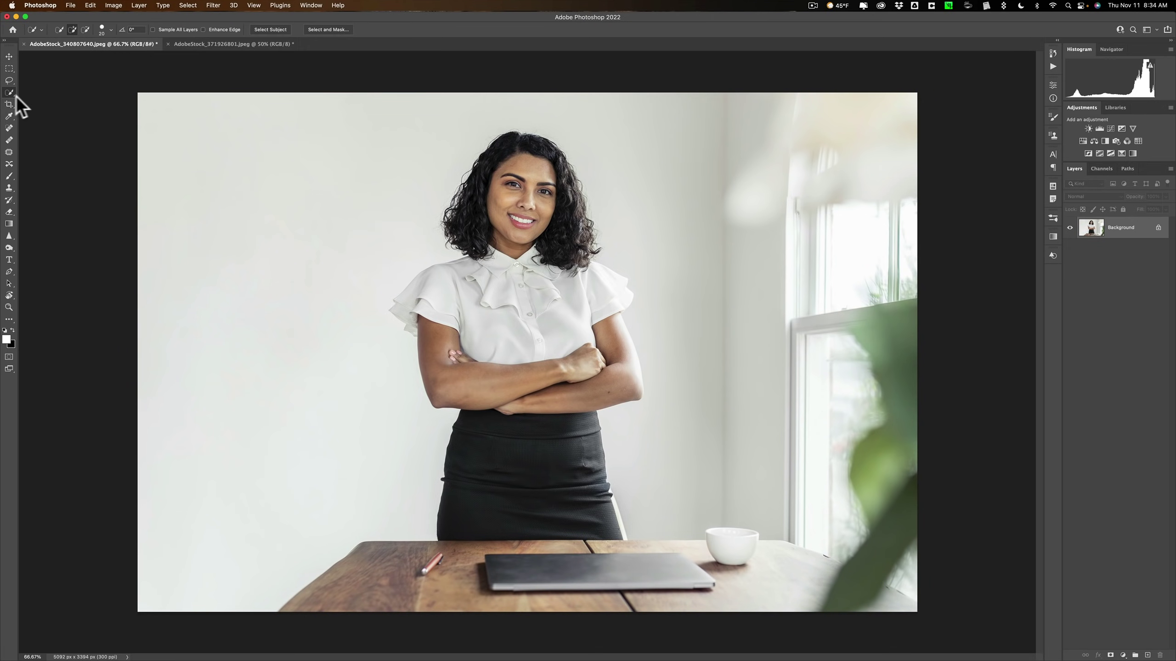
right_click(11, 93)
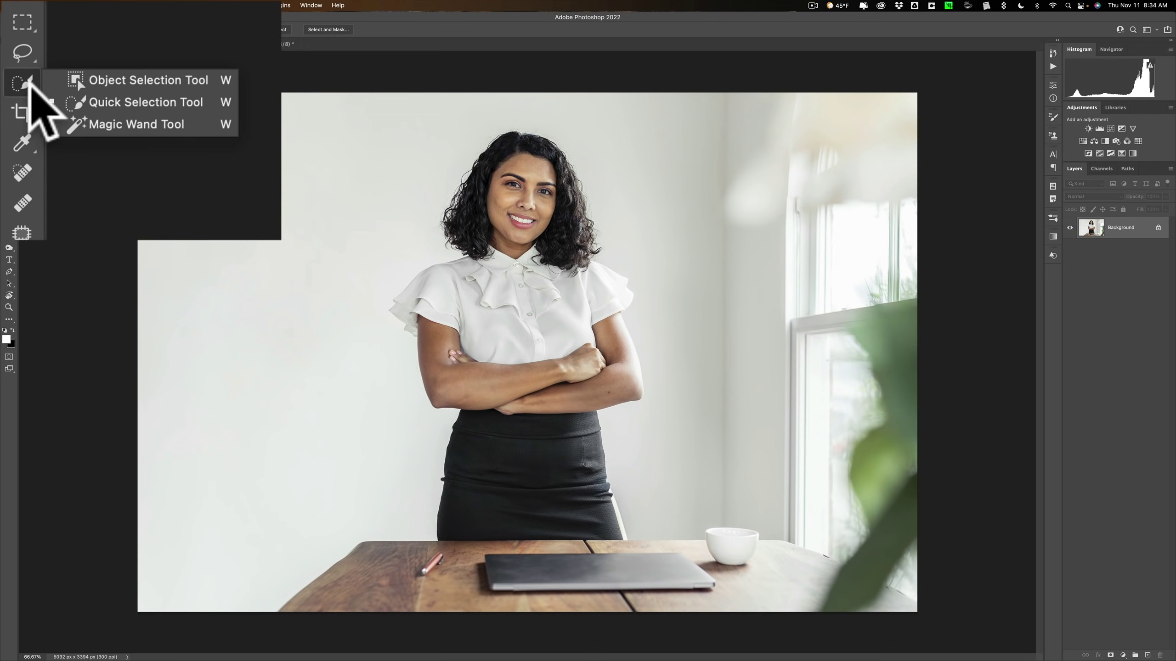
click(116, 102)
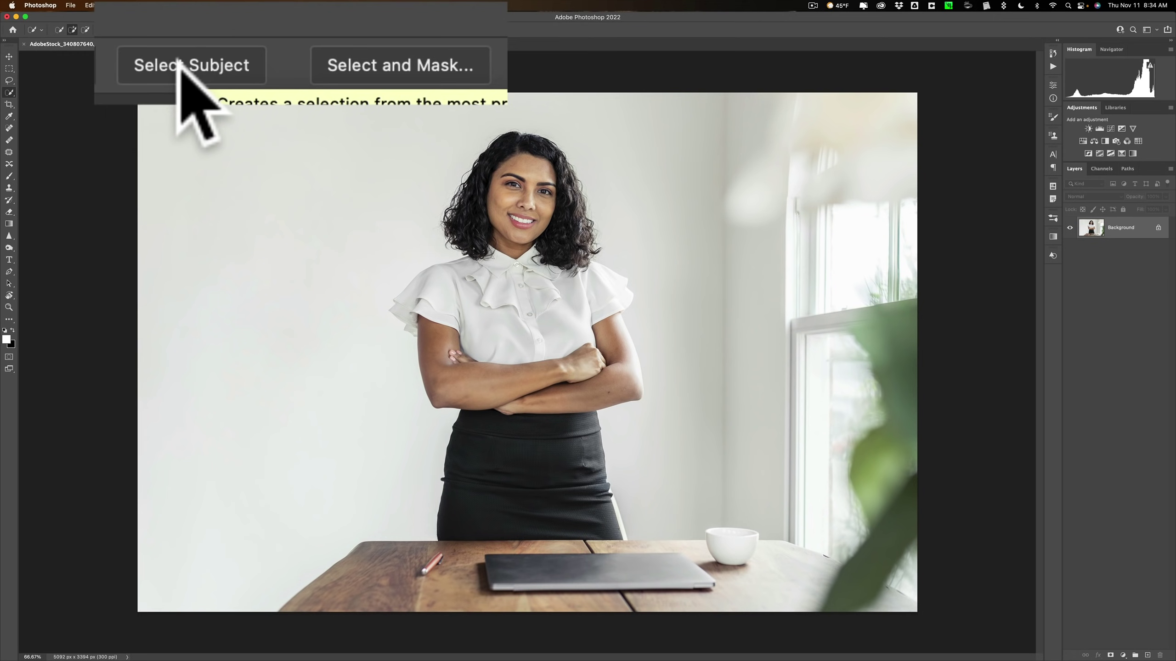
click(267, 29)
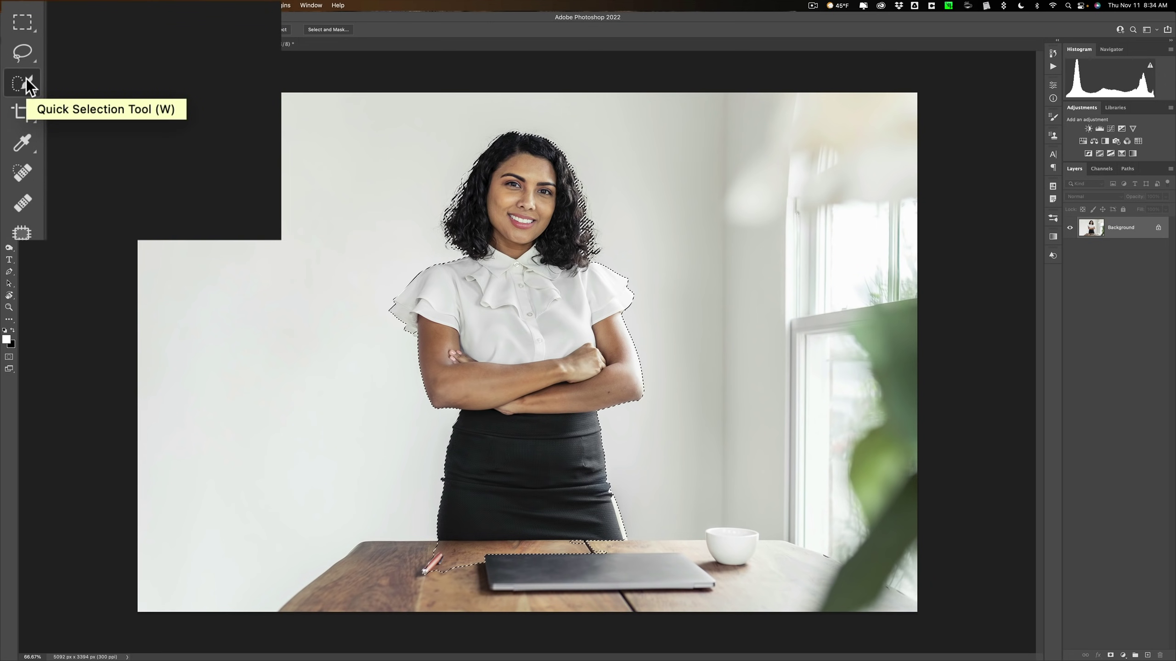
- With a 30 Quick Selection brush, add the woman's missed back edge, then enlarge the brush to 40
right_click(26, 80)
click(120, 100)
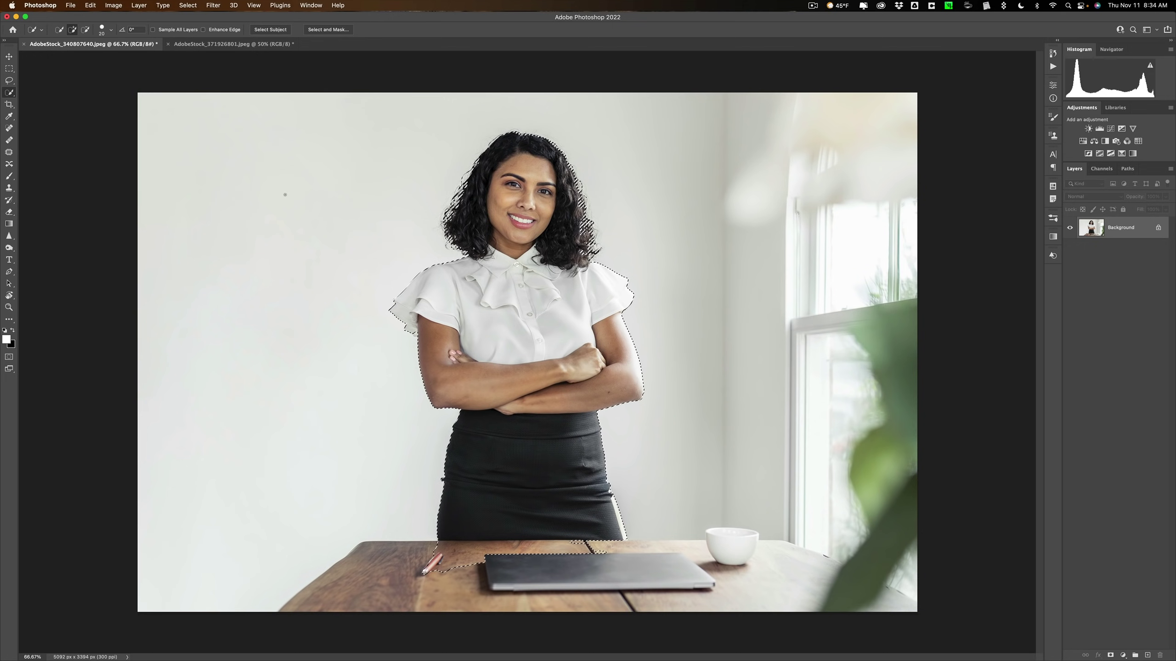
key(bracketright)
key(bracketright)
key(bracketright)
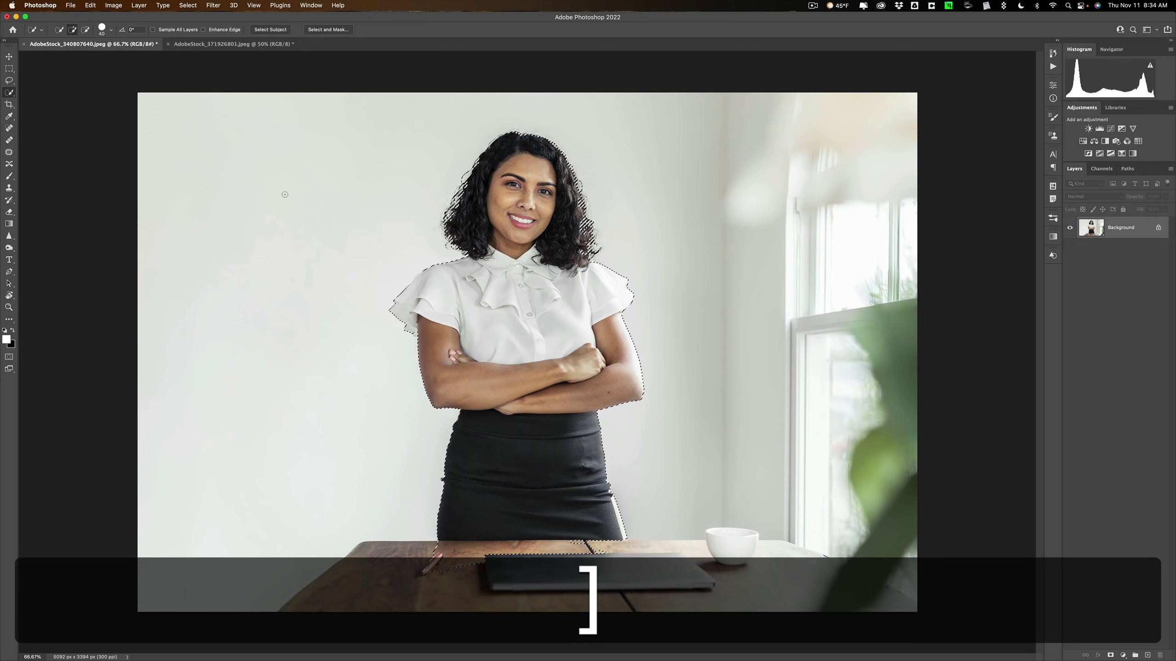
key(bracketleft)
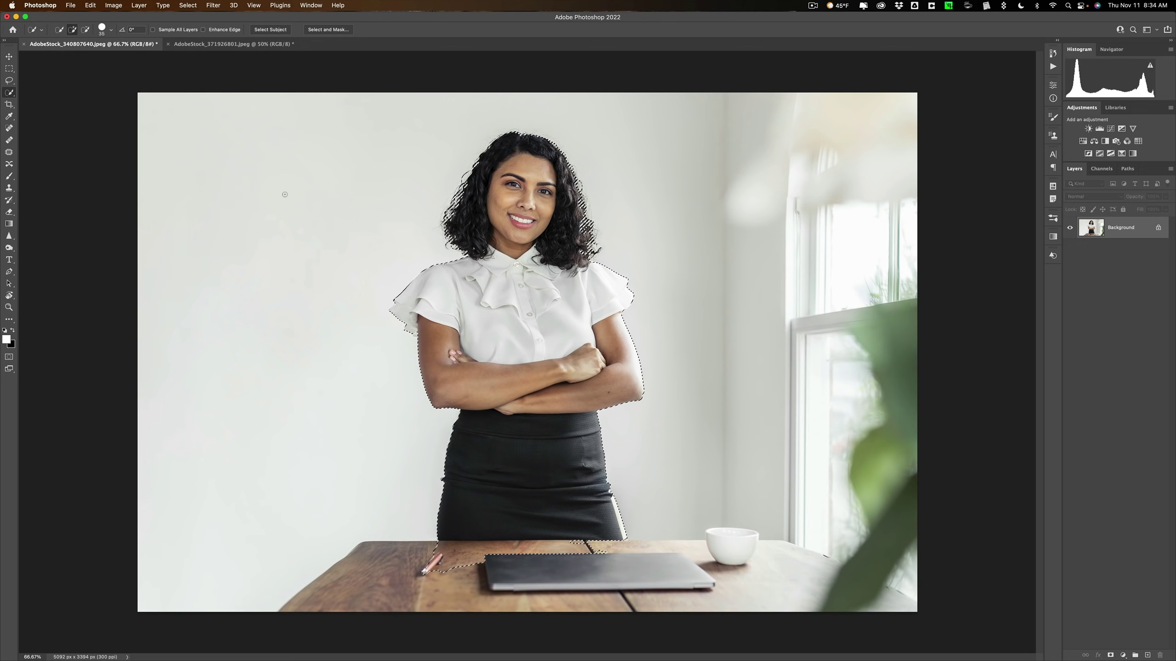
key(bracketleft)
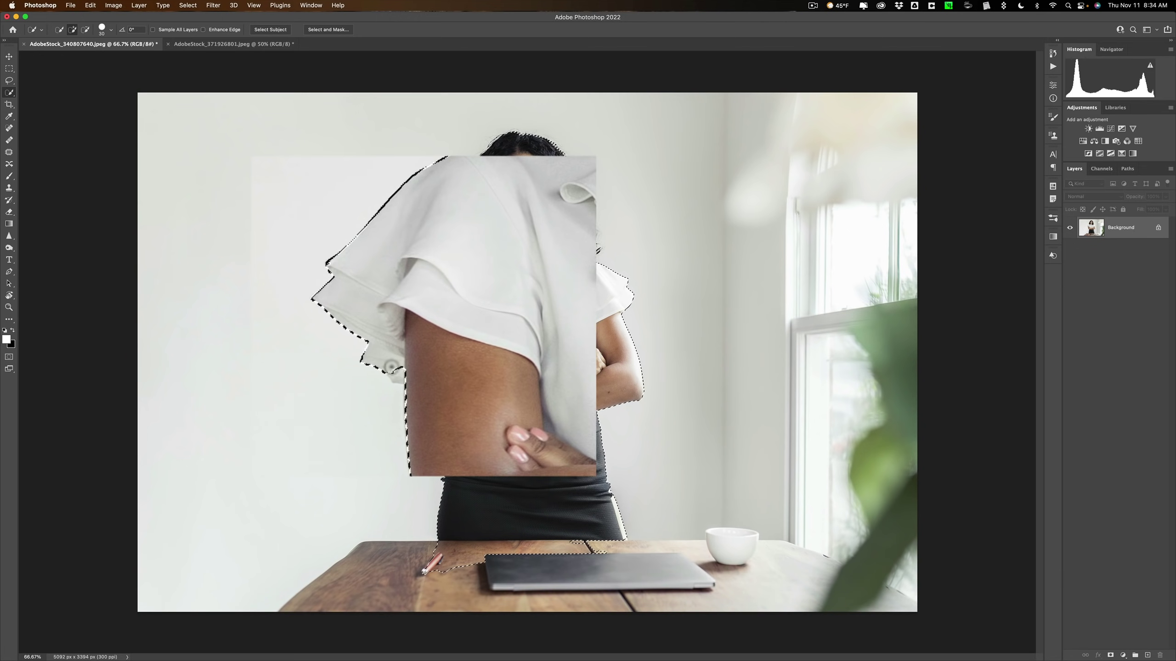
click(410, 370)
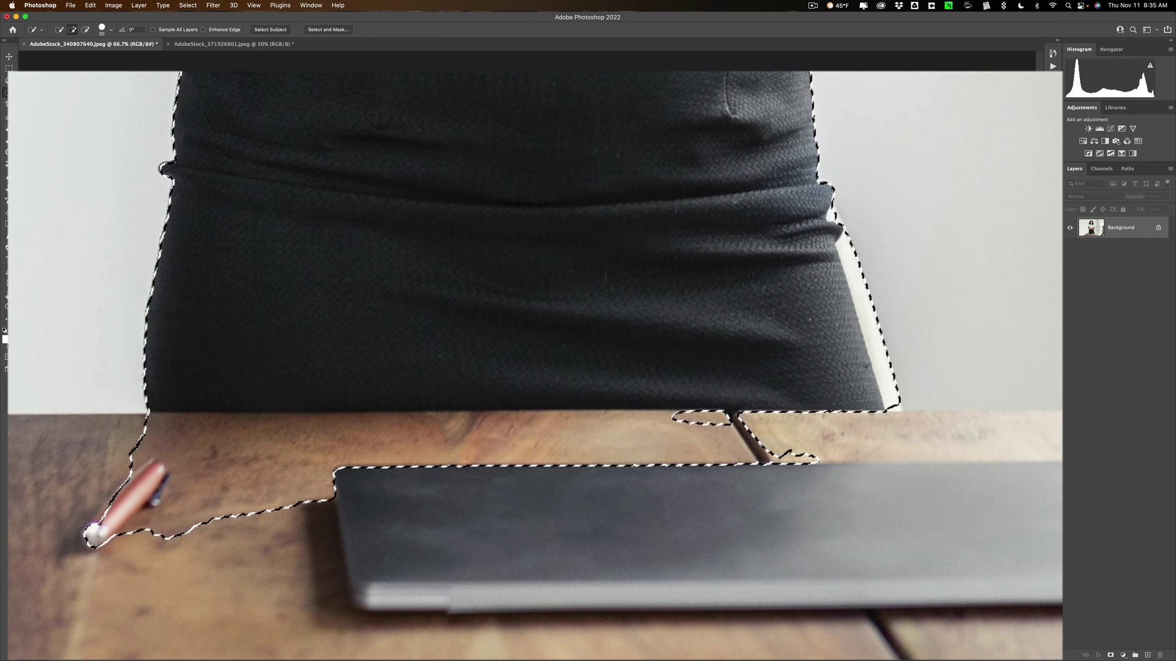
key(bracketright)
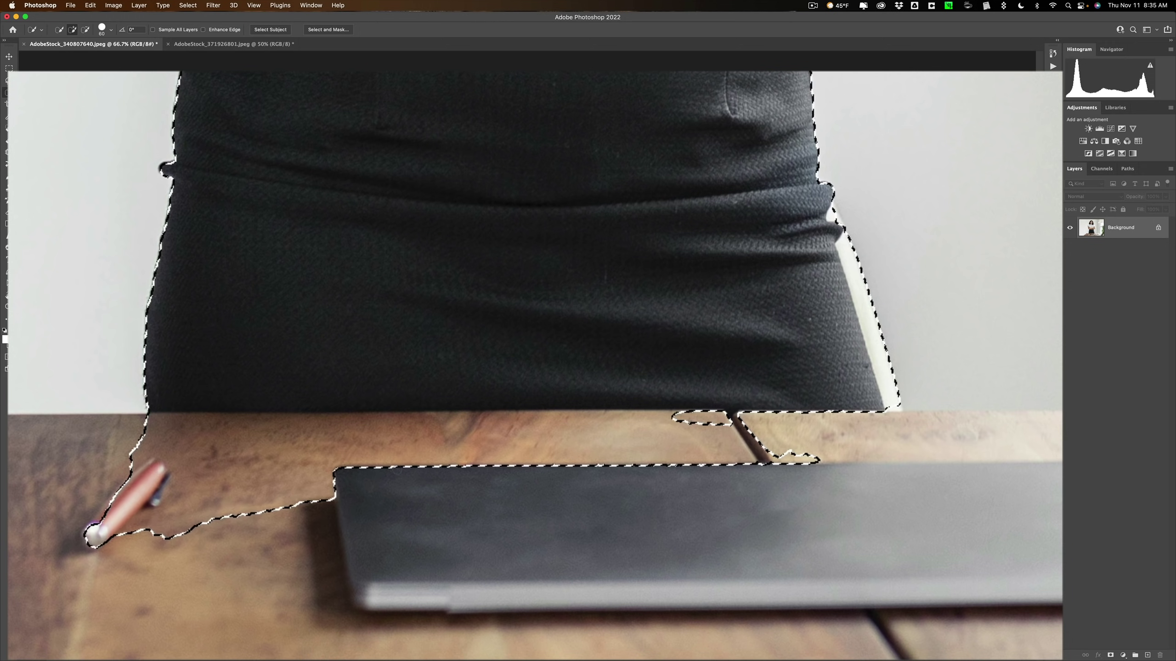
- Subtract the desk, pen and laptop from the selection, tidying the edge at the skirt hem
key(alt)
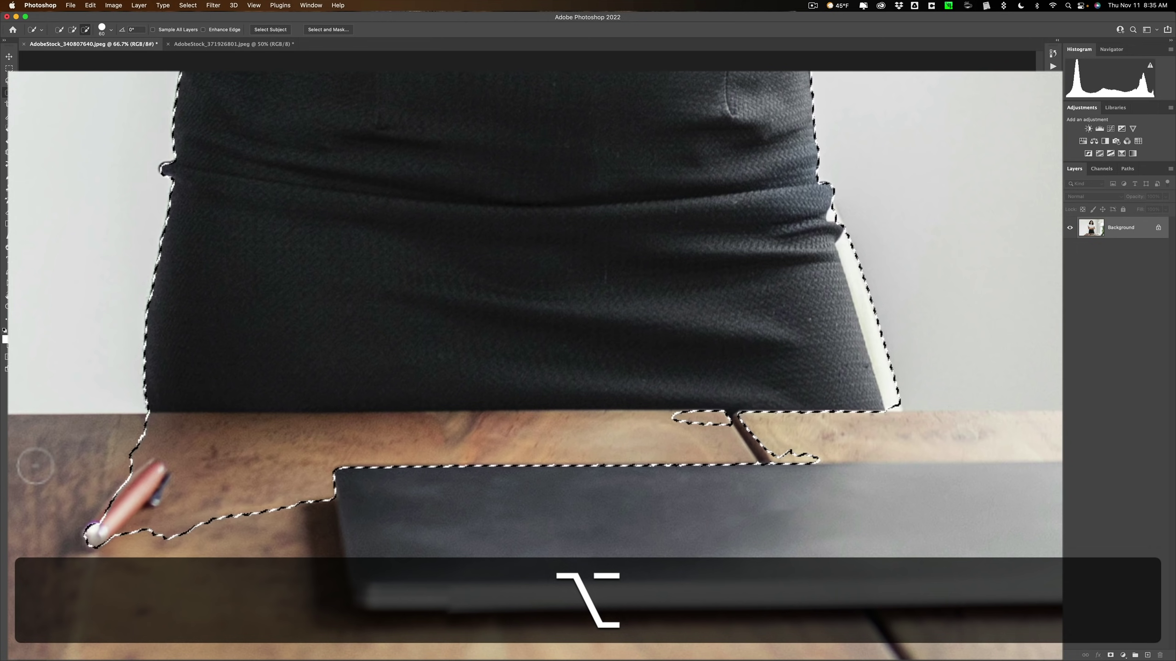
mouse_move(35, 471)
mouse_down()
mouse_move(371, 479)
mouse_move(768, 465)
mouse_up()
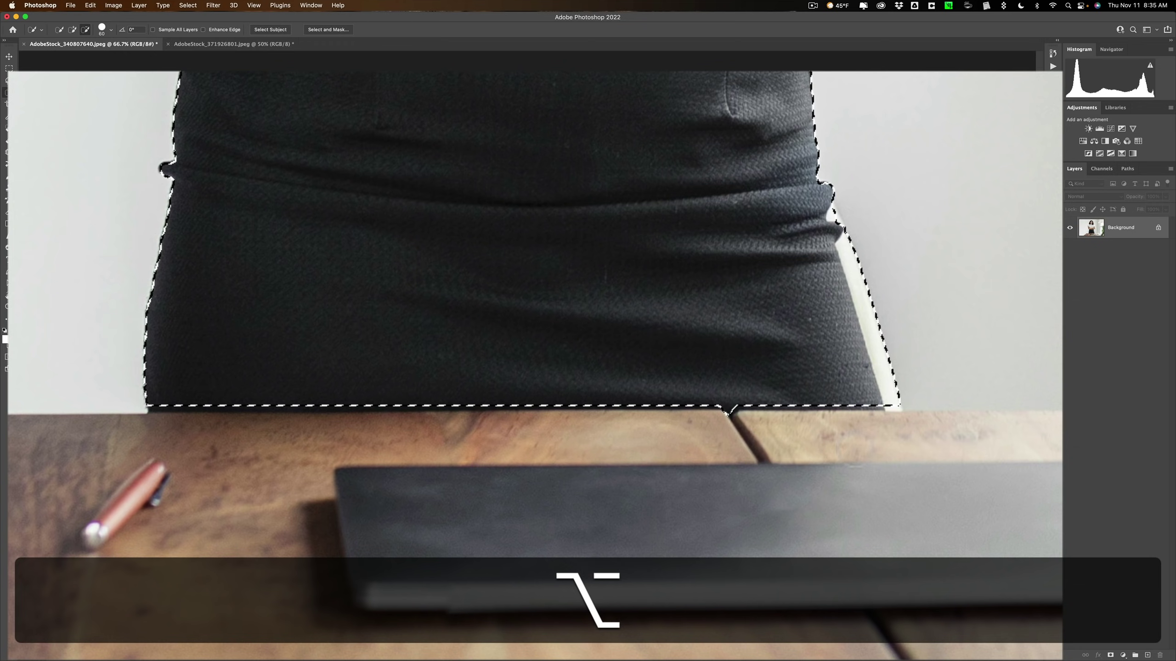
mouse_move(949, 449)
mouse_down()
mouse_move(807, 466)
mouse_move(746, 443)
mouse_up()
alt+click(979, 467)
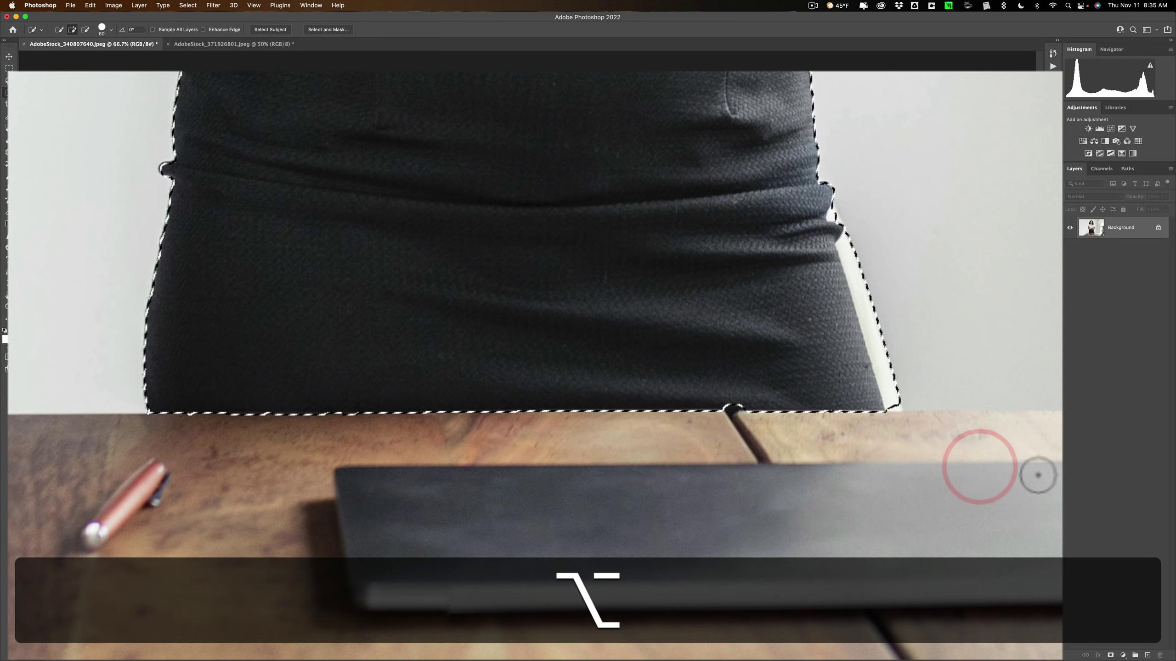
alt+click(734, 389)
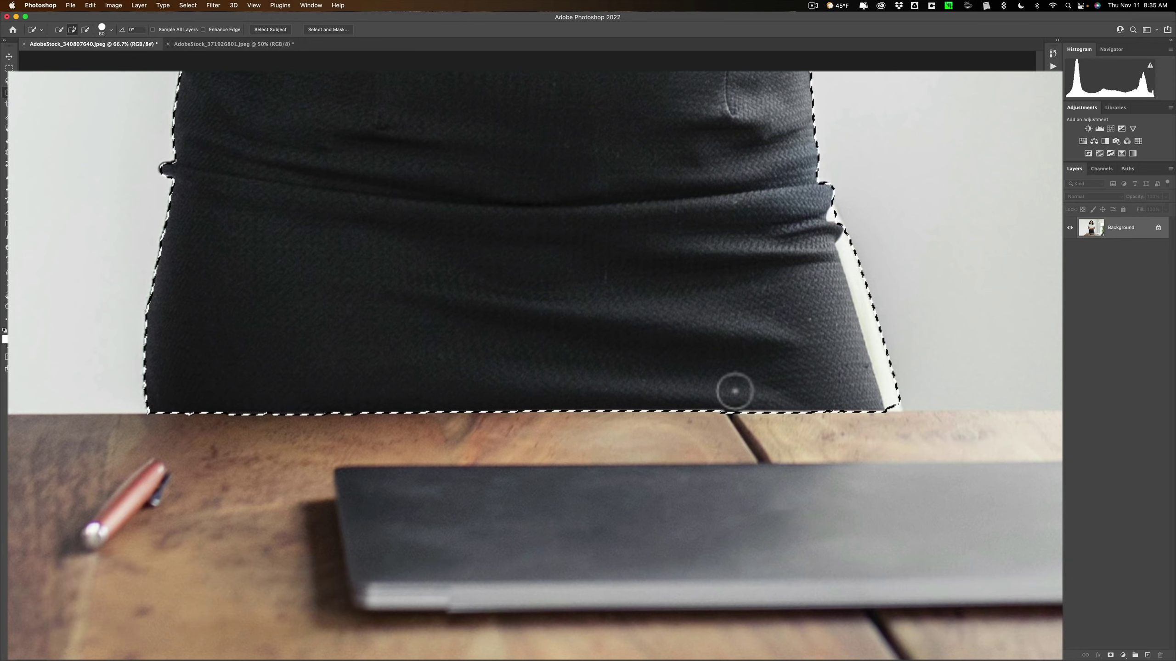
click(729, 383)
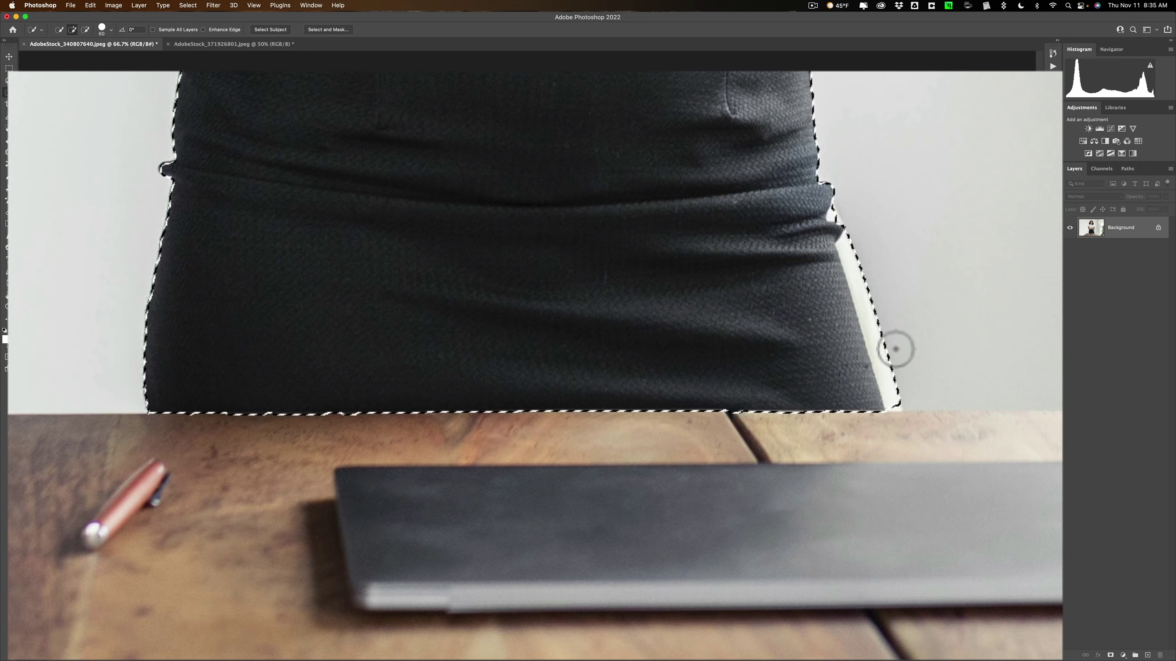
- Subtract the chair and background right of the skirt, using a 15 brush
key(alt)
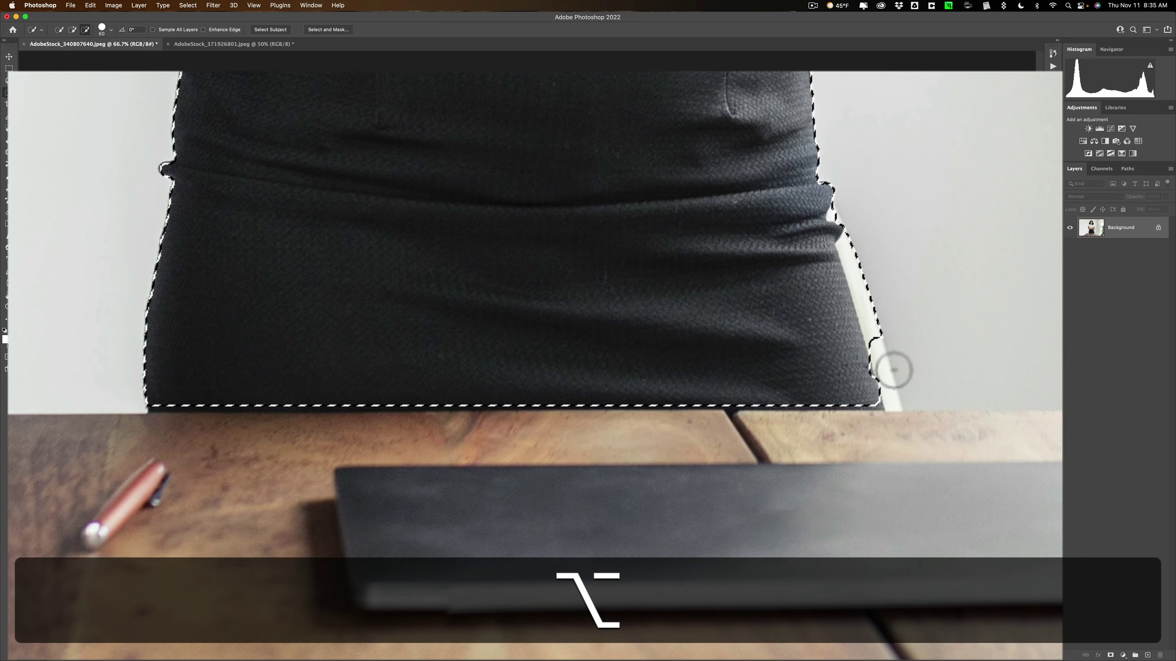
mouse_move(879, 276)
mouse_down()
mouse_move(900, 263)
mouse_move(900, 244)
mouse_up()
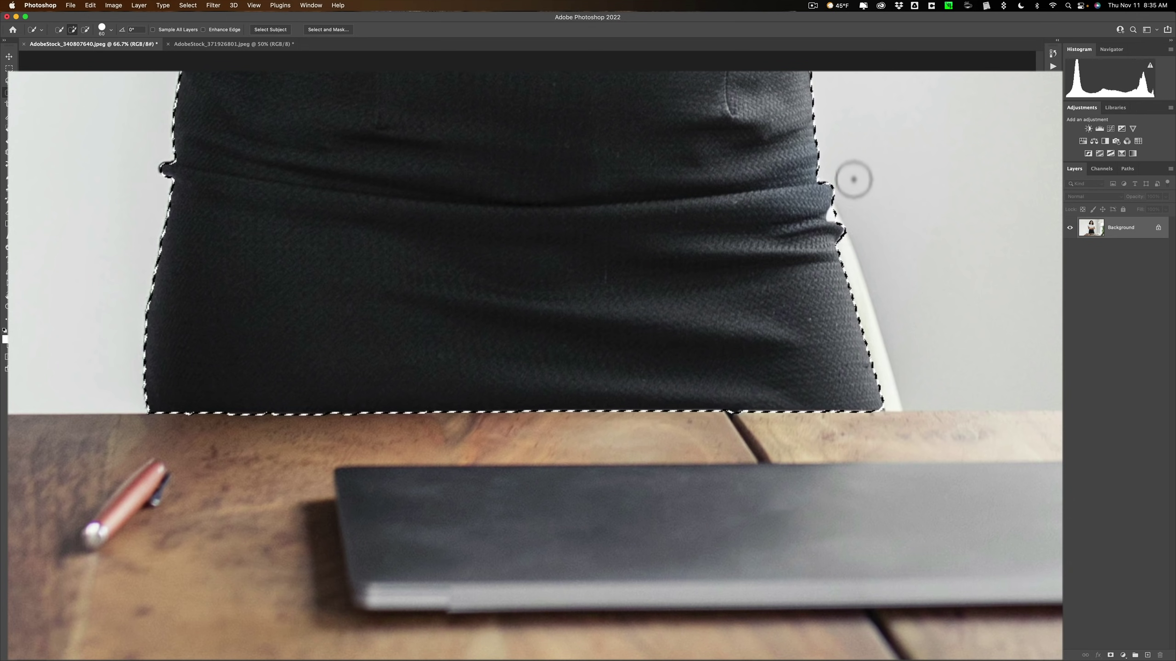
key(bracketleft)
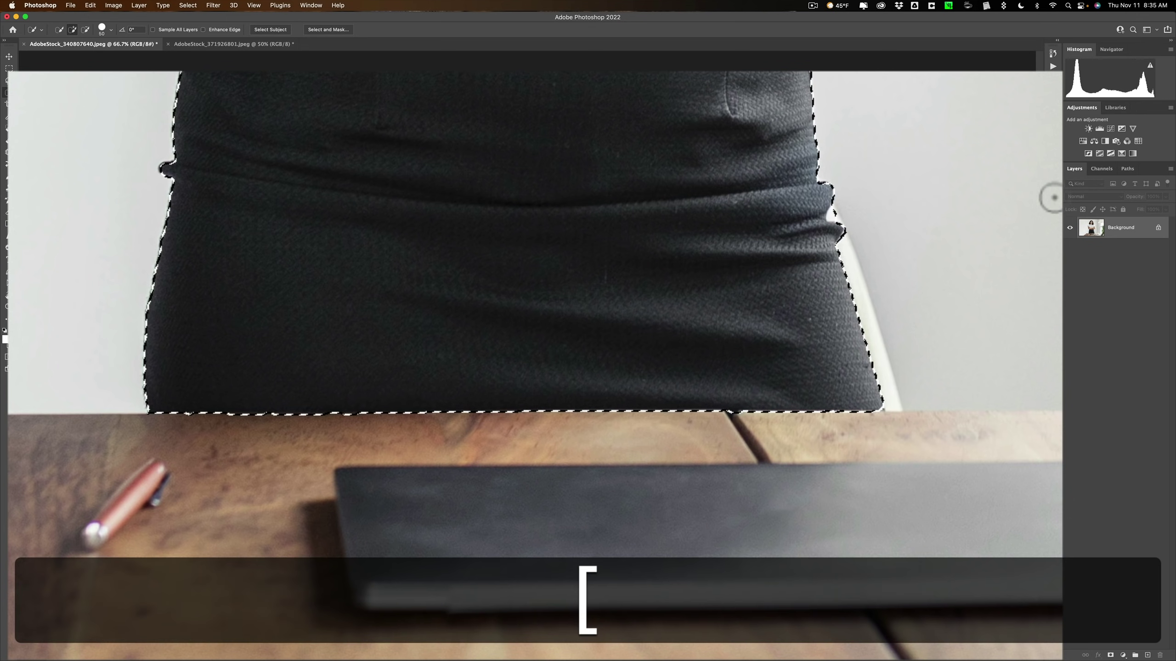
key(bracketleft)
key(bracketleft)
key(bracketleft)
key(bracketleft)
key(bracketleft)
key(bracketleft)
key(bracketleft)
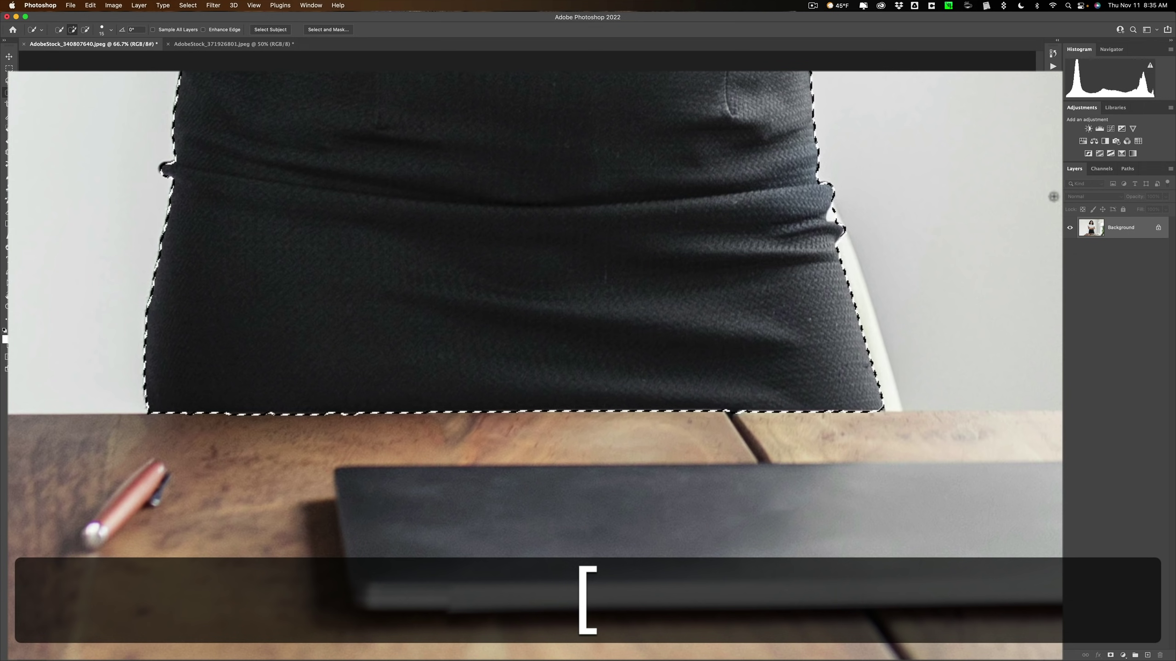
key(alt)
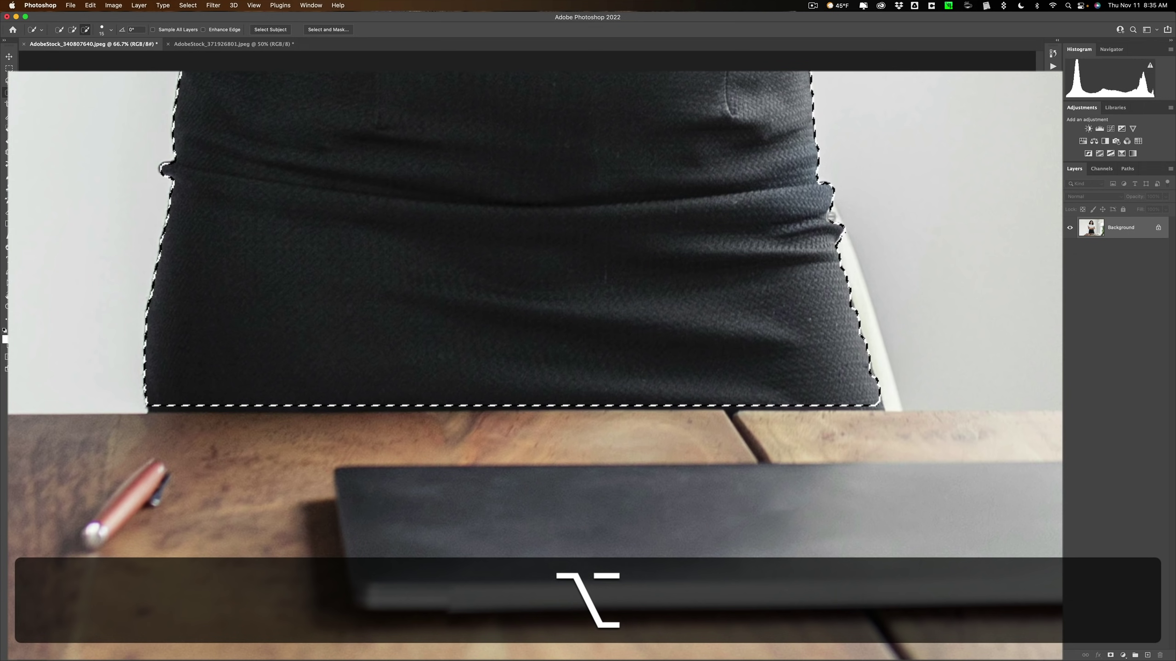
drag(882, 209, 935, 191)
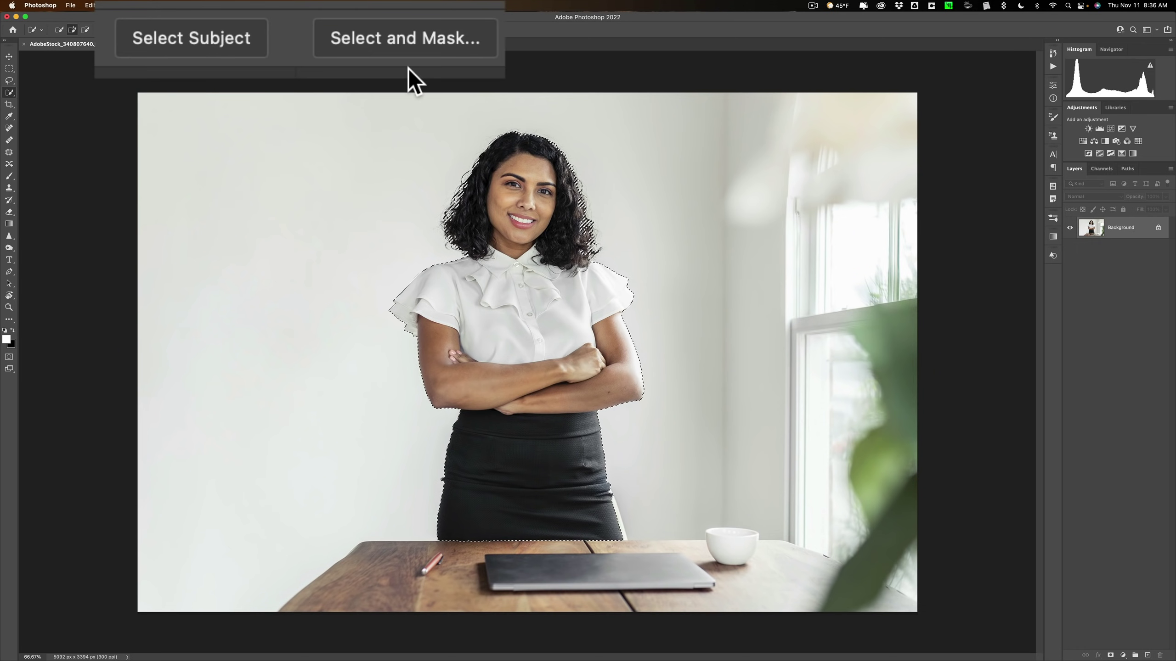
- In Select and Mask, try the On Black view and overlay opacity, then return to Overlay view
click(412, 38)
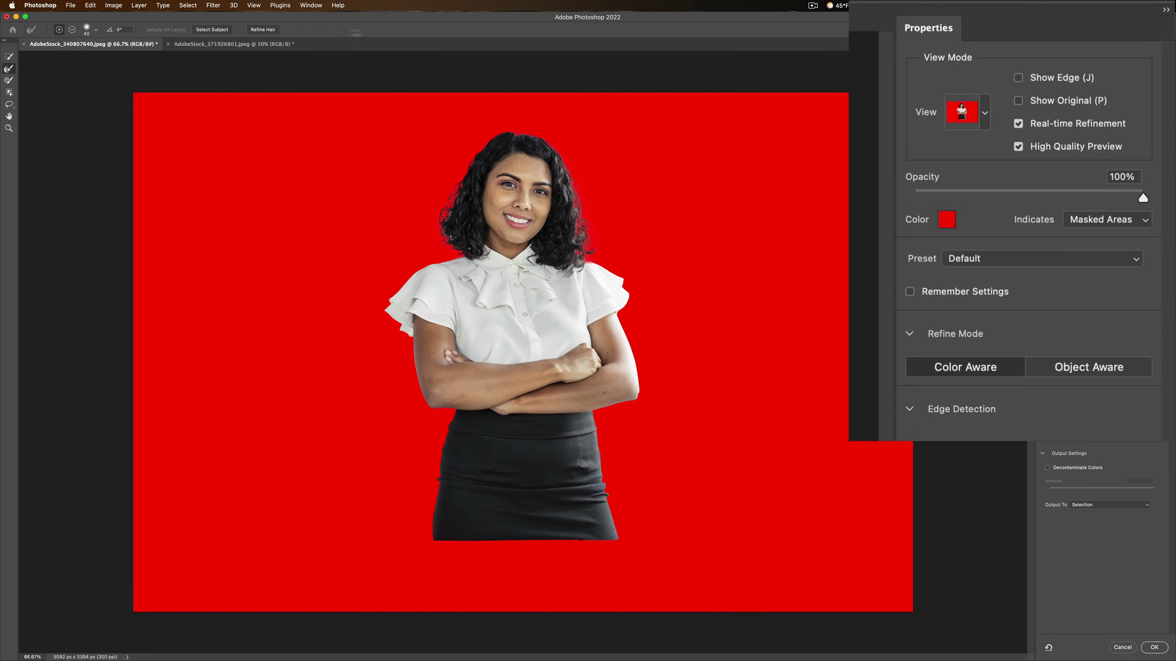
click(986, 113)
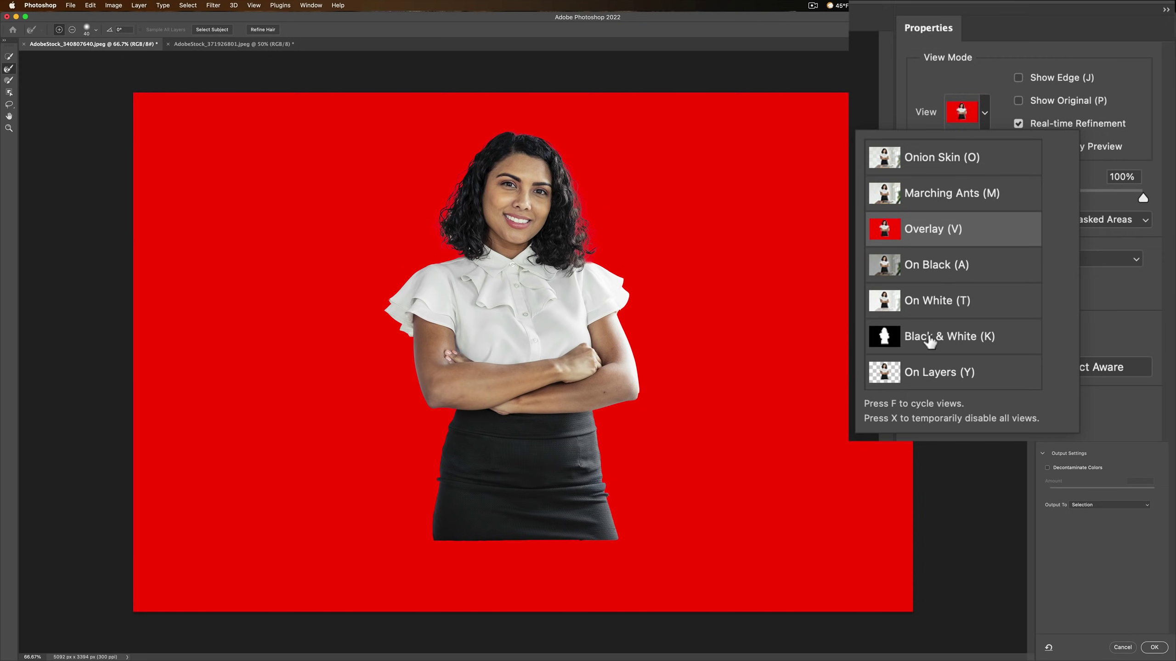
click(923, 268)
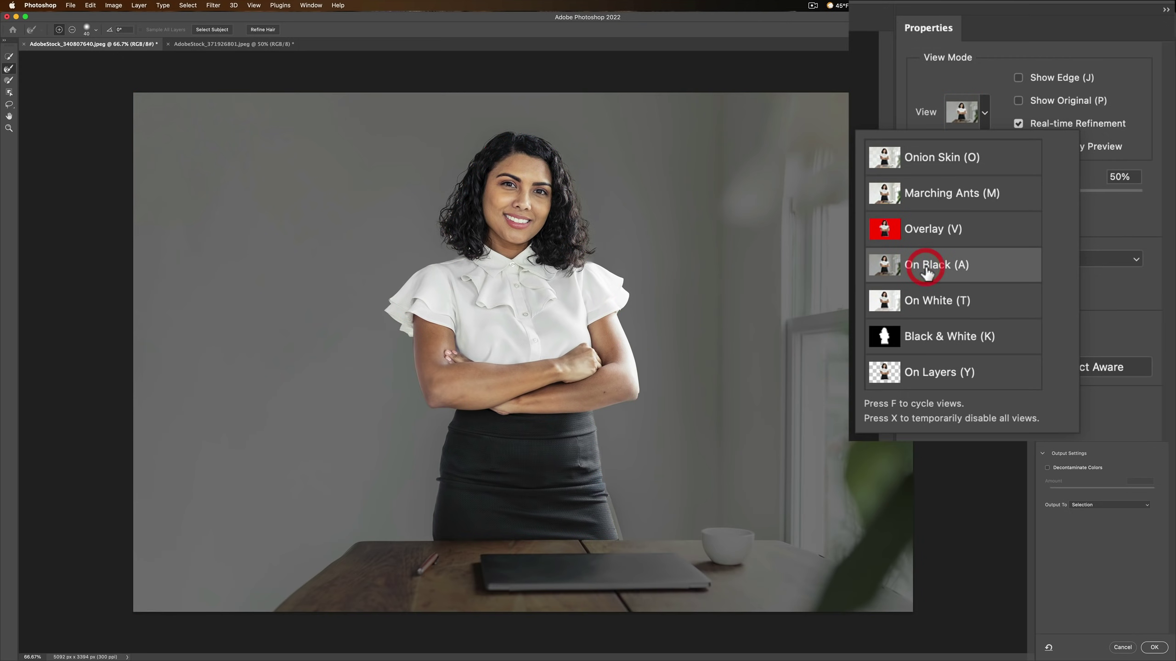
click(926, 274)
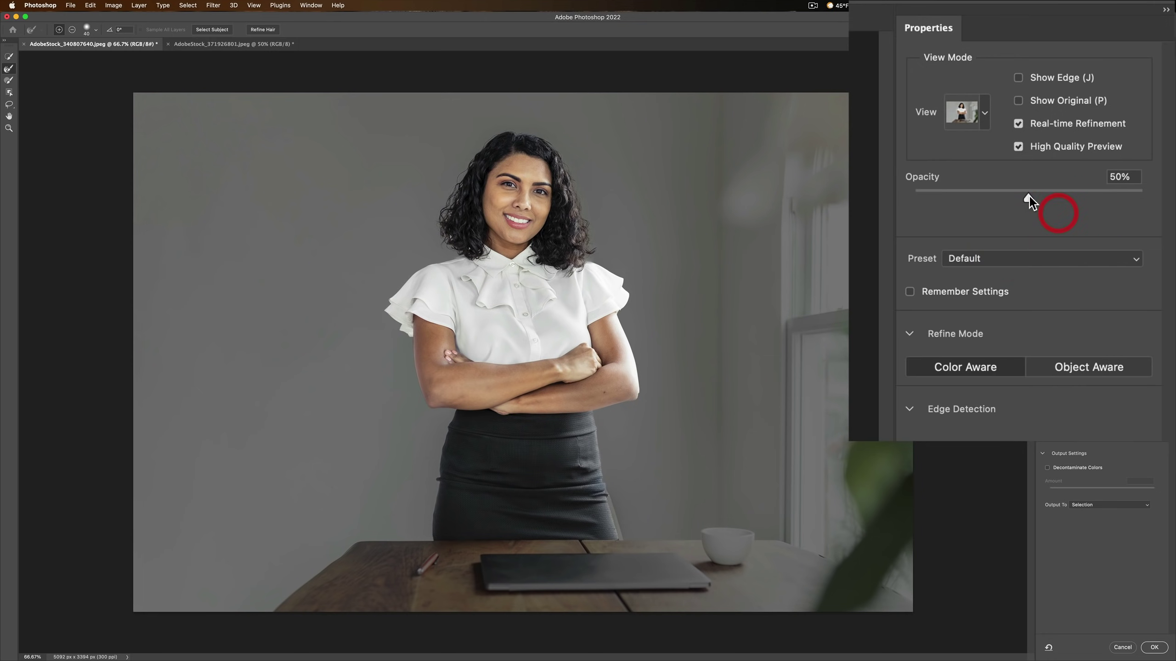
mouse_move(1021, 196)
mouse_down()
mouse_move(1130, 195)
mouse_move(1034, 194)
mouse_up()
click(984, 114)
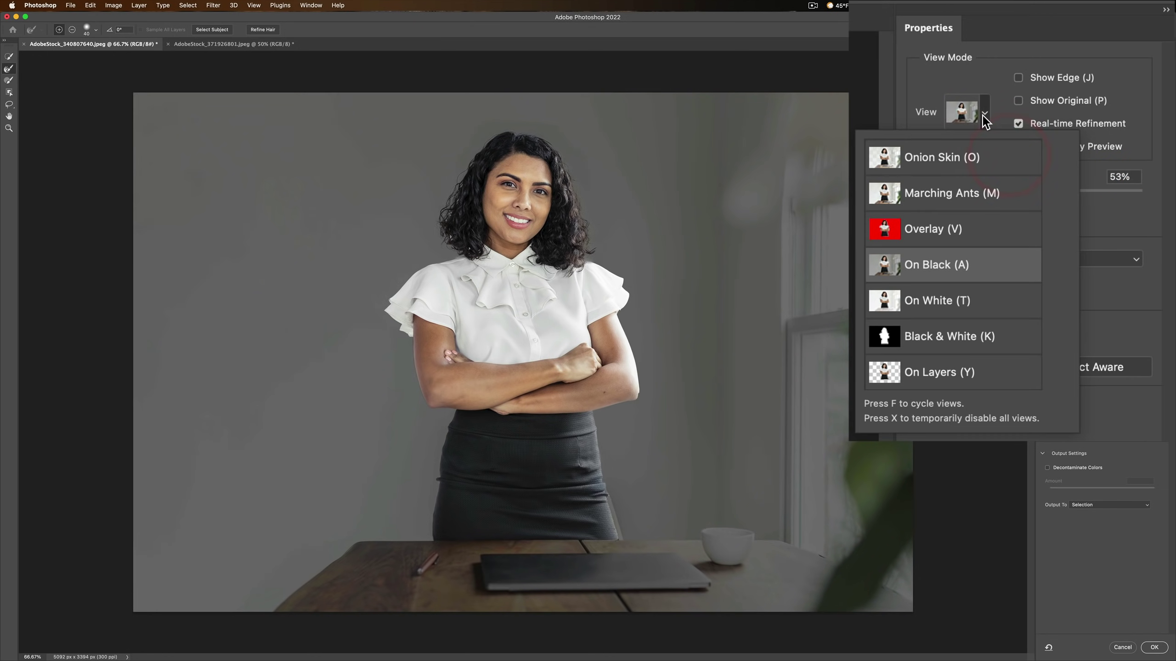
click(949, 228)
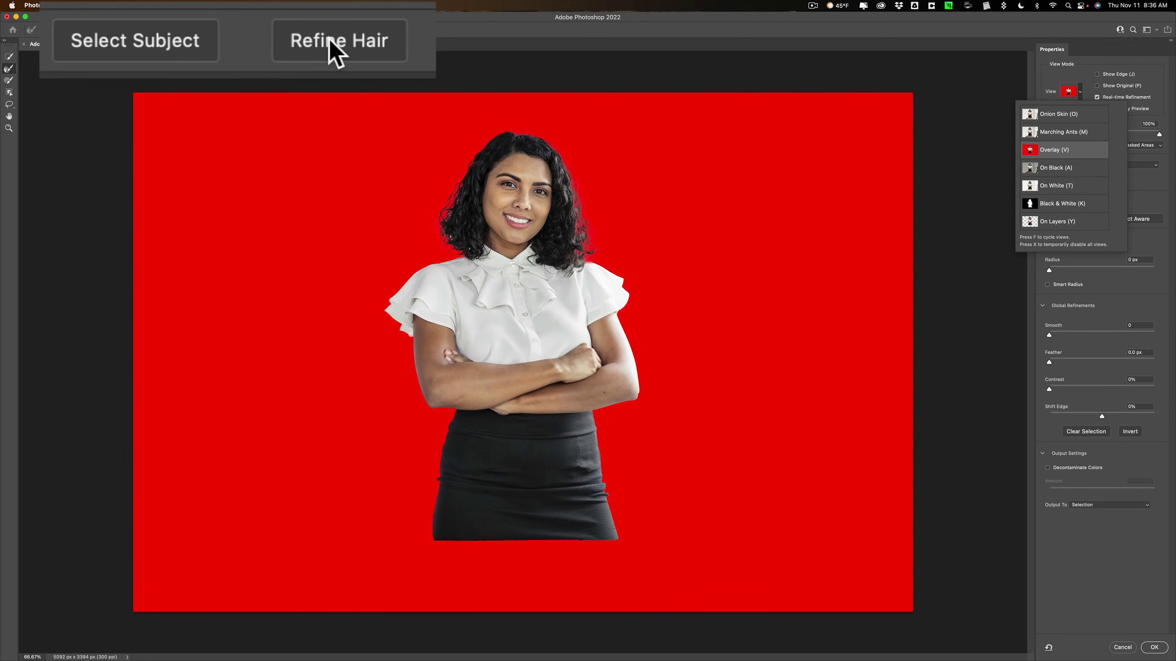
- Apply Refine Hair to the woman's selection, then undo the last refinement step
click(1074, 84)
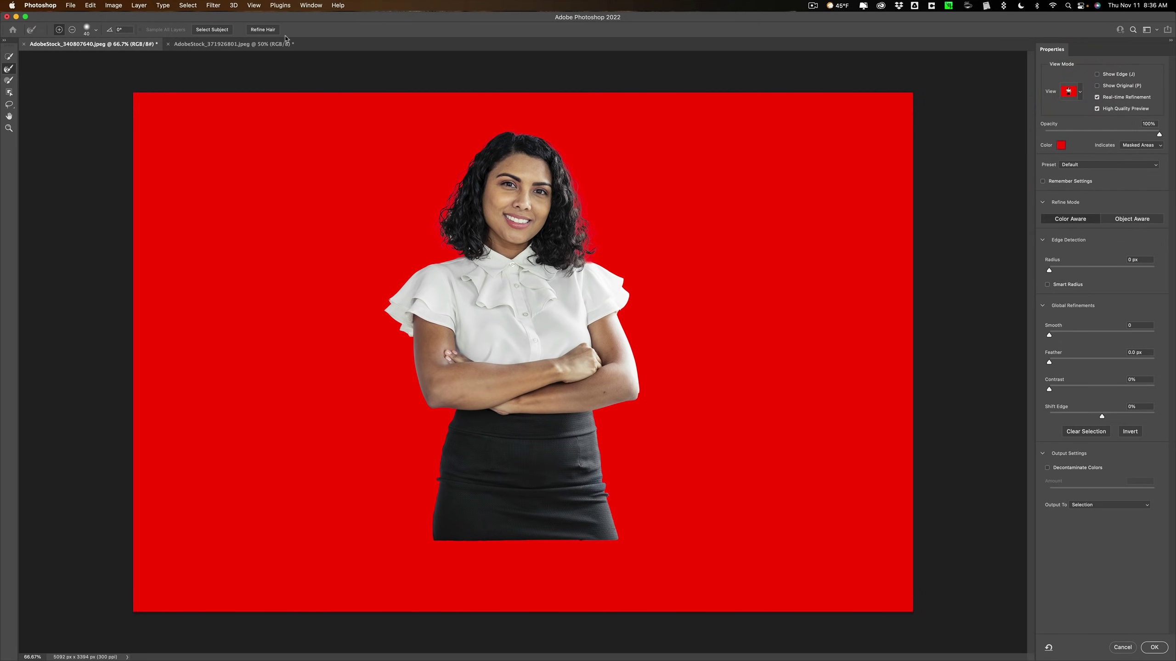
click(262, 30)
key(super)
key(super+z)
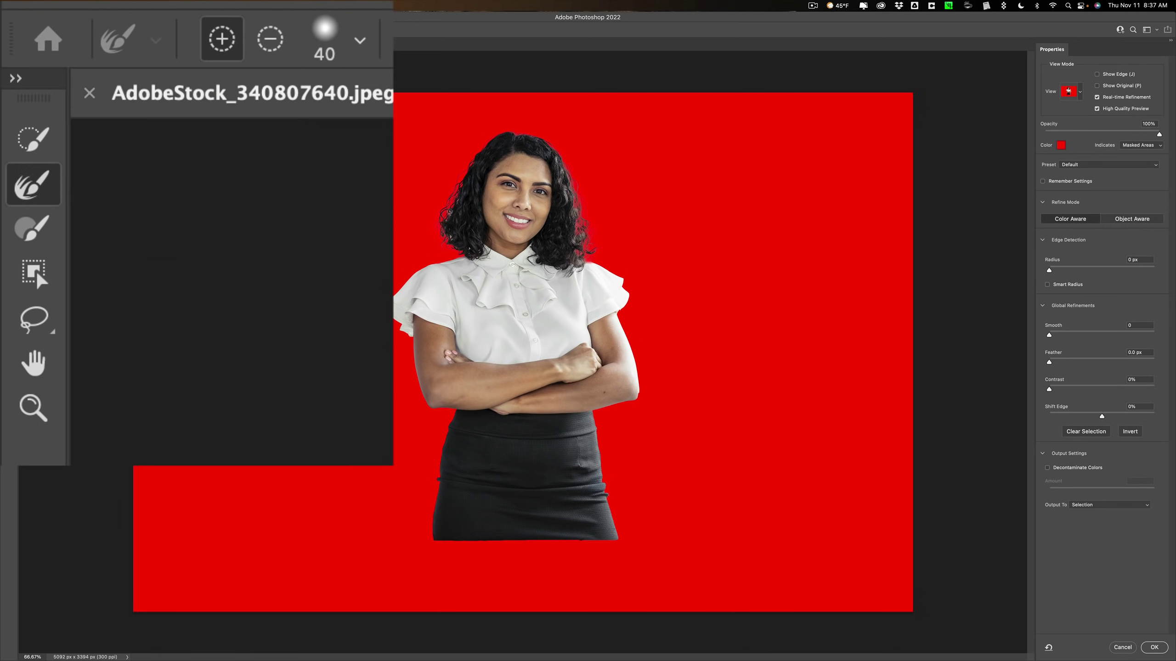
- Paint the Refine Edge Brush down the outline of the woman's curly hair
mouse_move(486, 148)
mouse_down()
mouse_move(430, 260)
mouse_move(445, 299)
mouse_move(514, 342)
mouse_move(499, 337)
mouse_up()
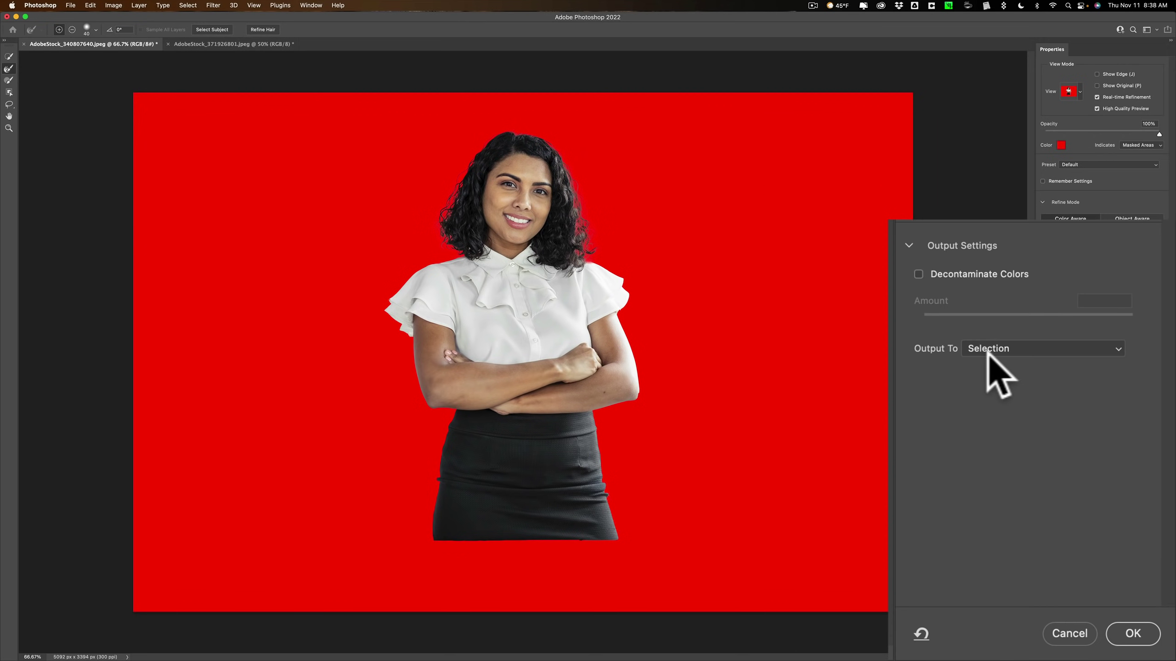
- Keep Output To as Selection and apply the Select and Mask refinement
click(1011, 349)
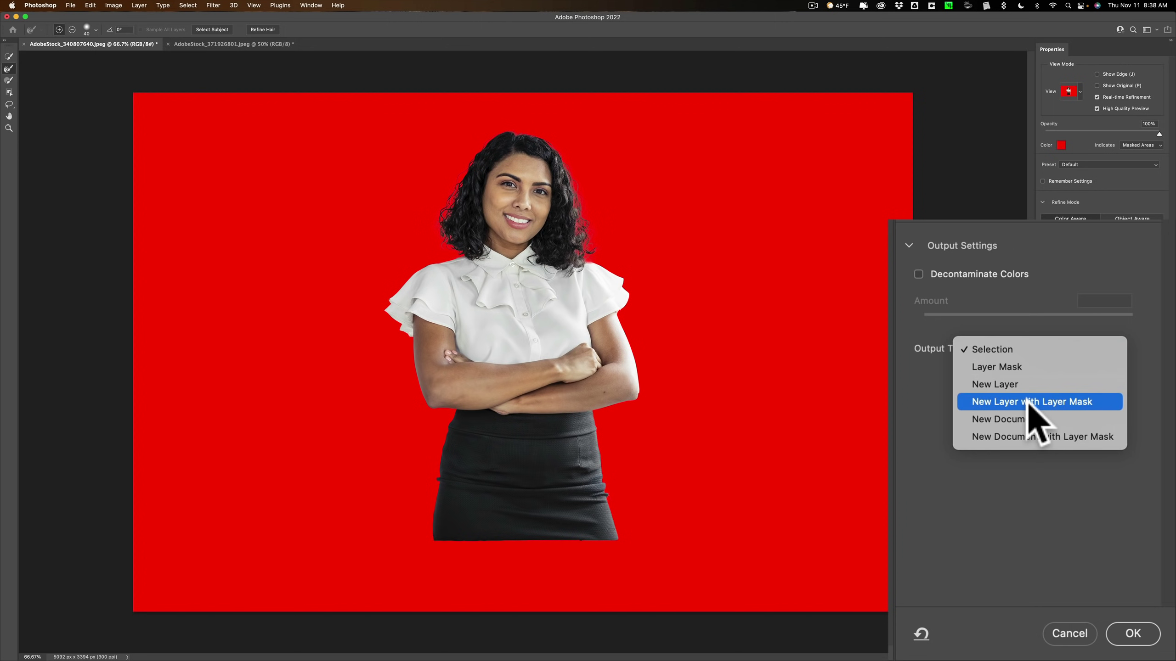
click(1011, 350)
click(1134, 634)
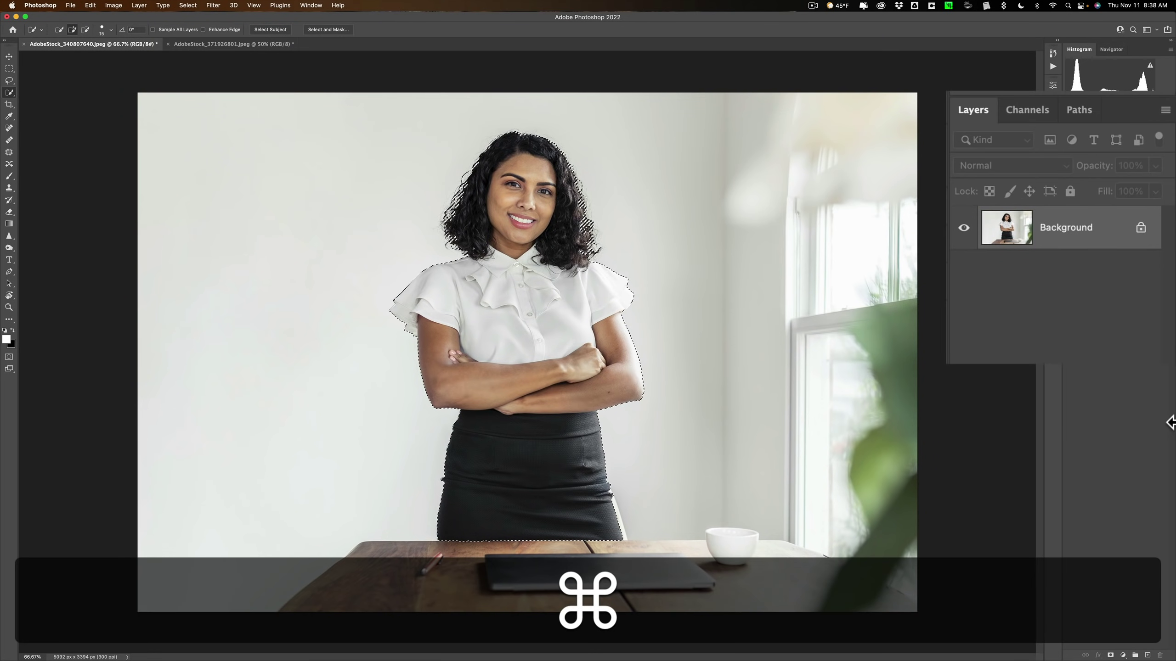
- Copy the selected woman to Layer 1 and hide the Background layer
key(super+j)
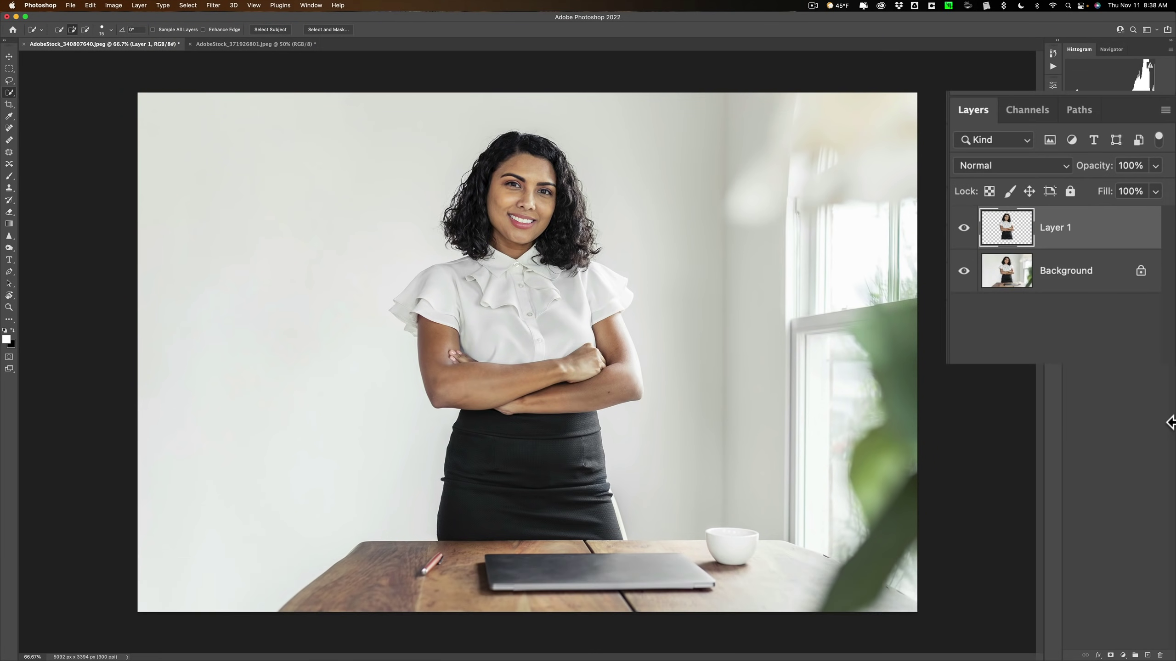
click(964, 271)
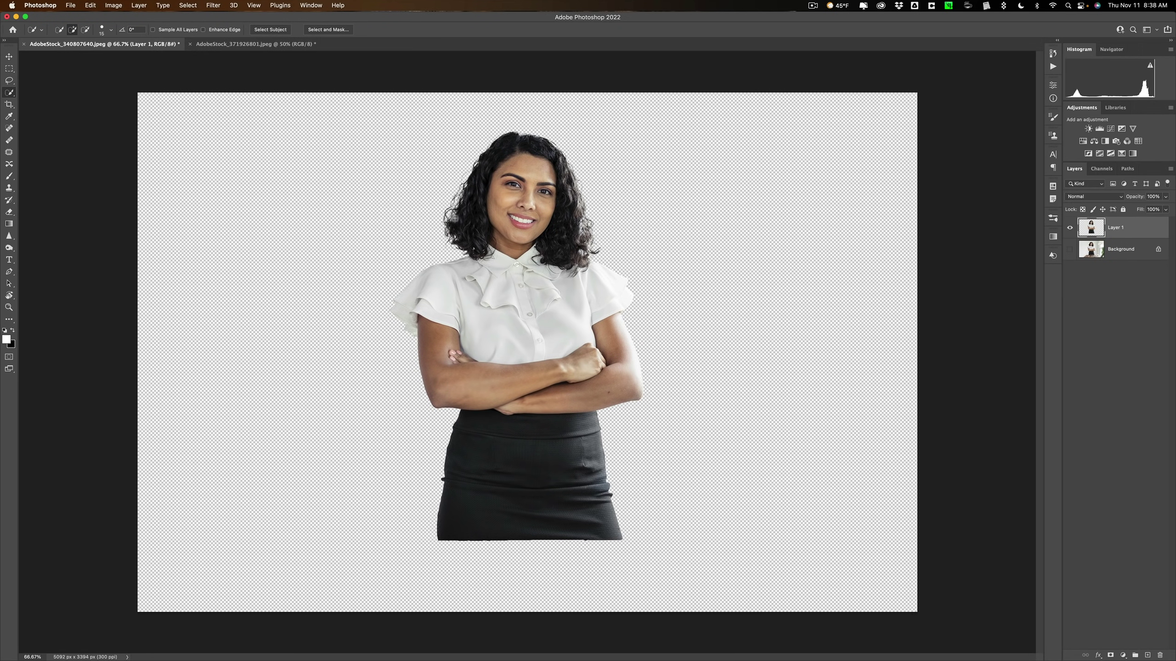
- Drag the cut-out woman into the living-room photo and place her lower left, before the sofa
click(235, 42)
click(142, 41)
key(v)
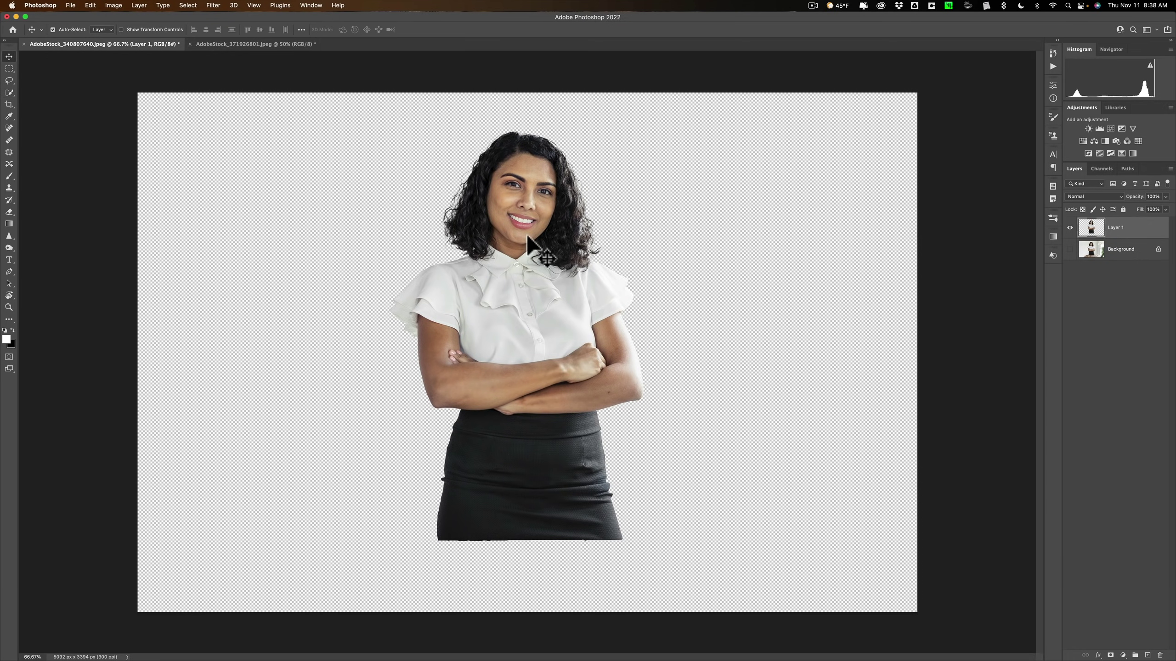
drag(526, 241, 384, 199)
drag(440, 289, 441, 288)
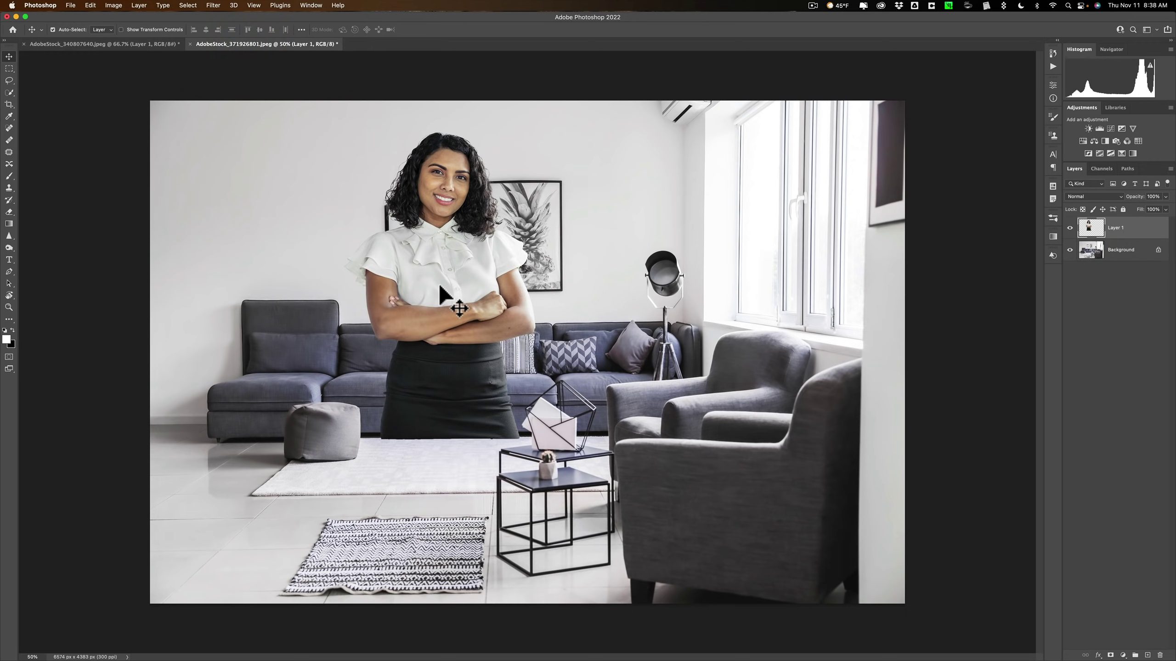
drag(447, 175, 373, 345)
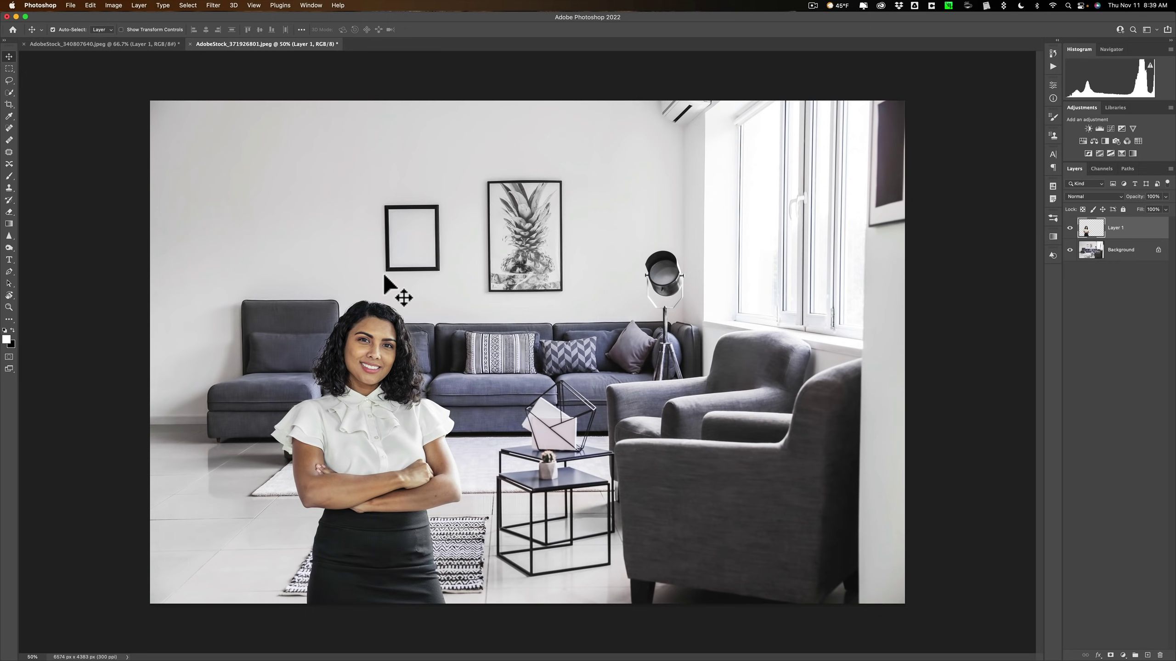
- Scale the woman up to about 154% and shift her right and down into place
key(super+t)
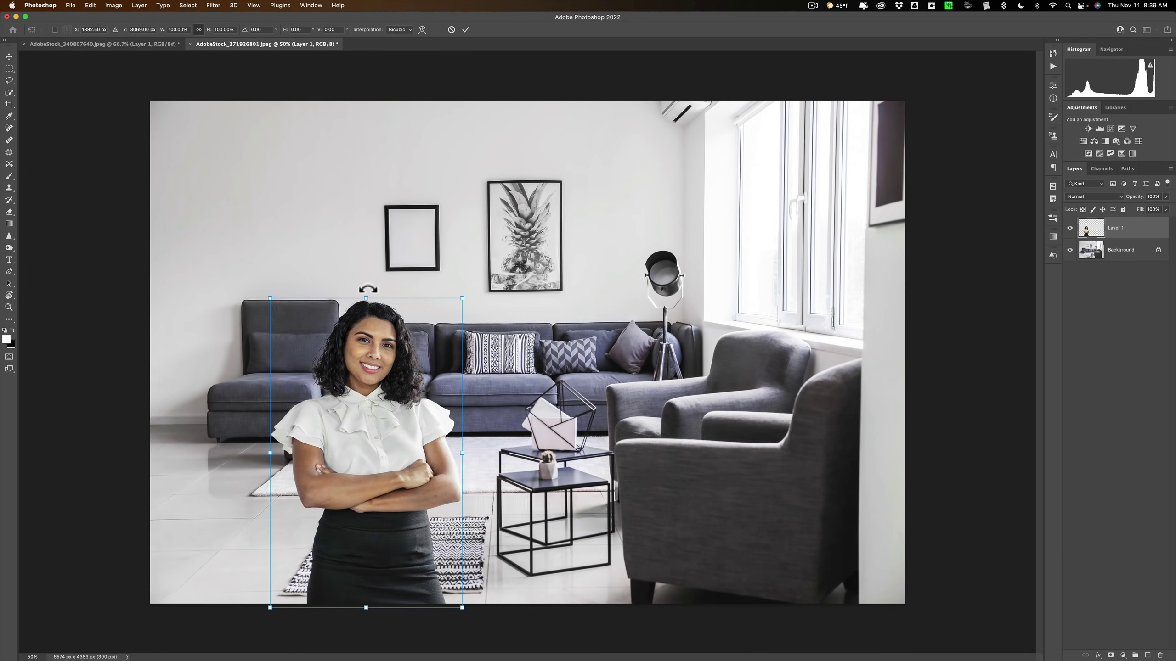
drag(366, 300, 376, 115)
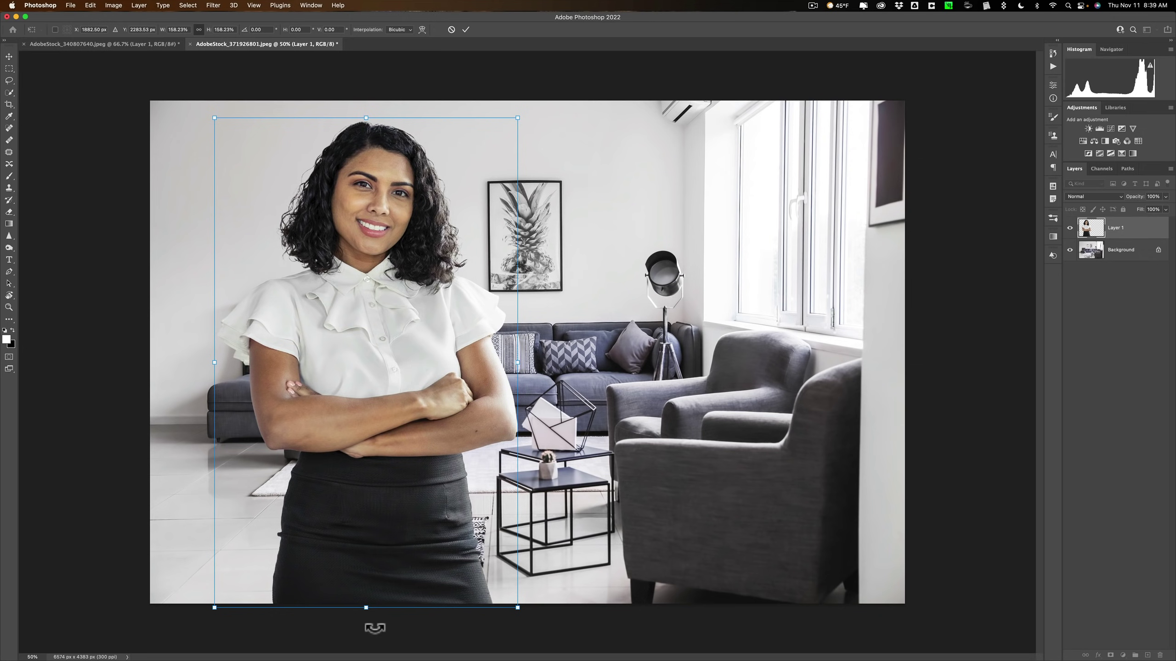
drag(366, 608, 366, 596)
click(466, 30)
drag(440, 620, 275, 523)
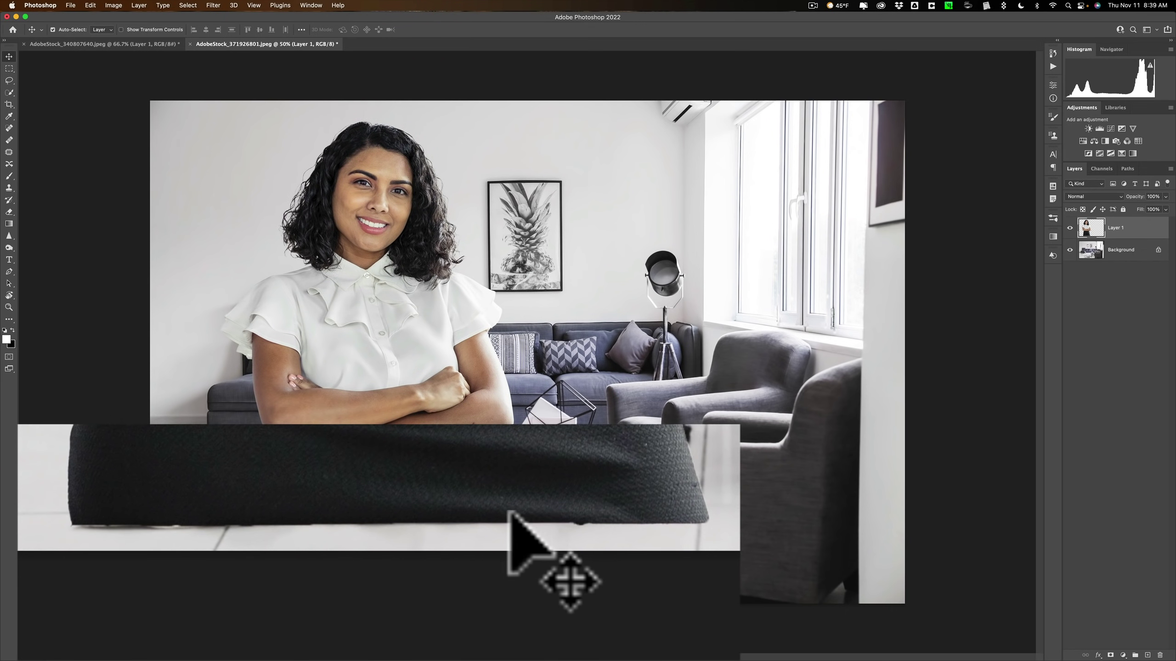
drag(368, 452, 408, 489)
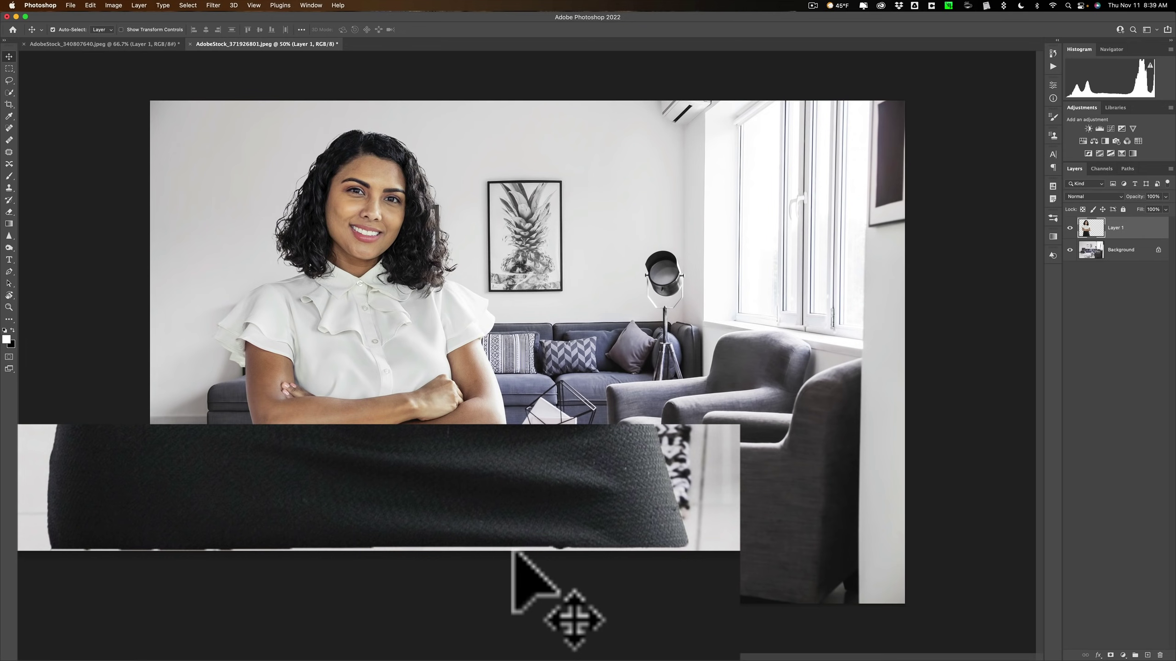
- Transform the woman again, stretching her to the canvas bottom and enlarging slightly from the top
key(super+t)
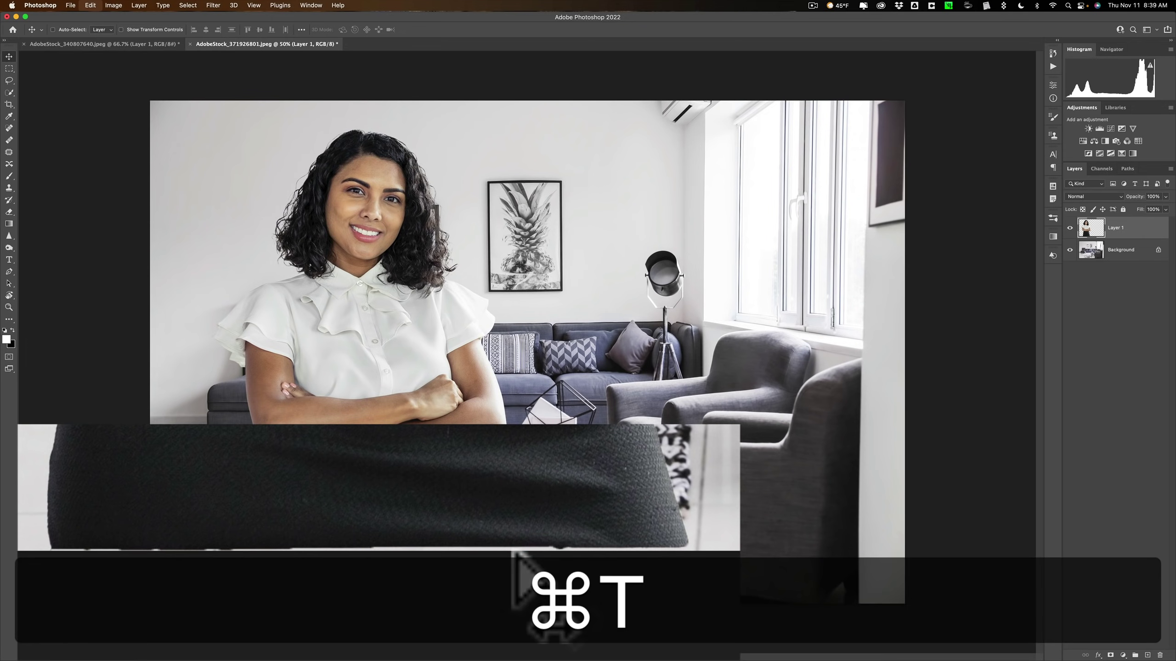
drag(359, 551, 360, 609)
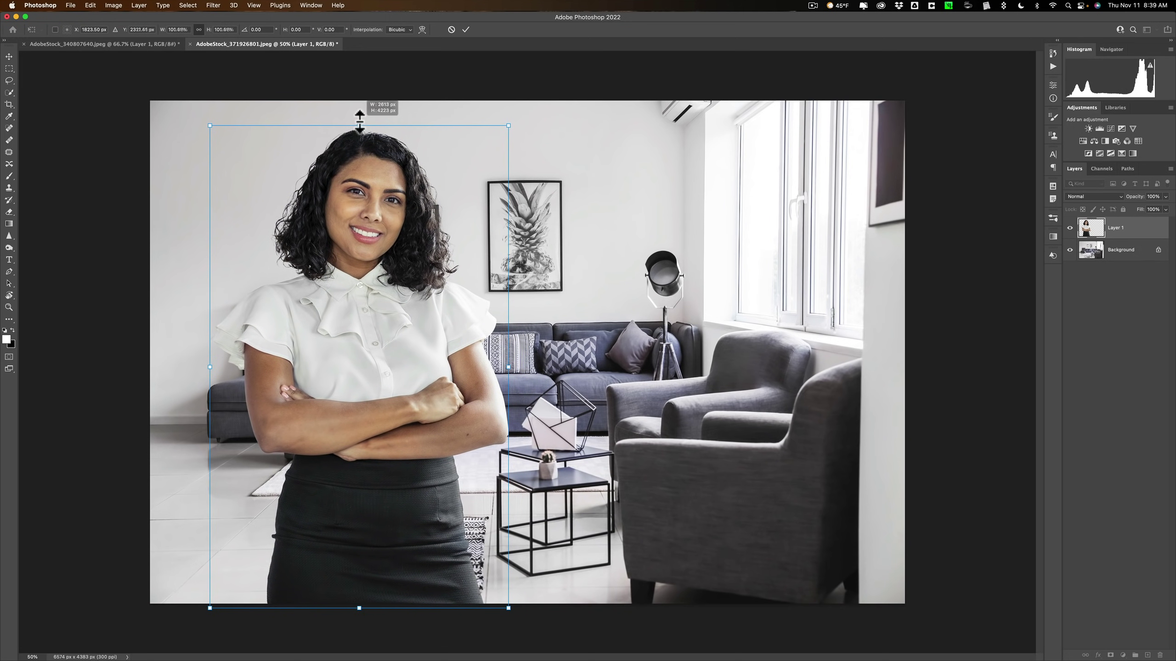
drag(360, 120, 359, 116)
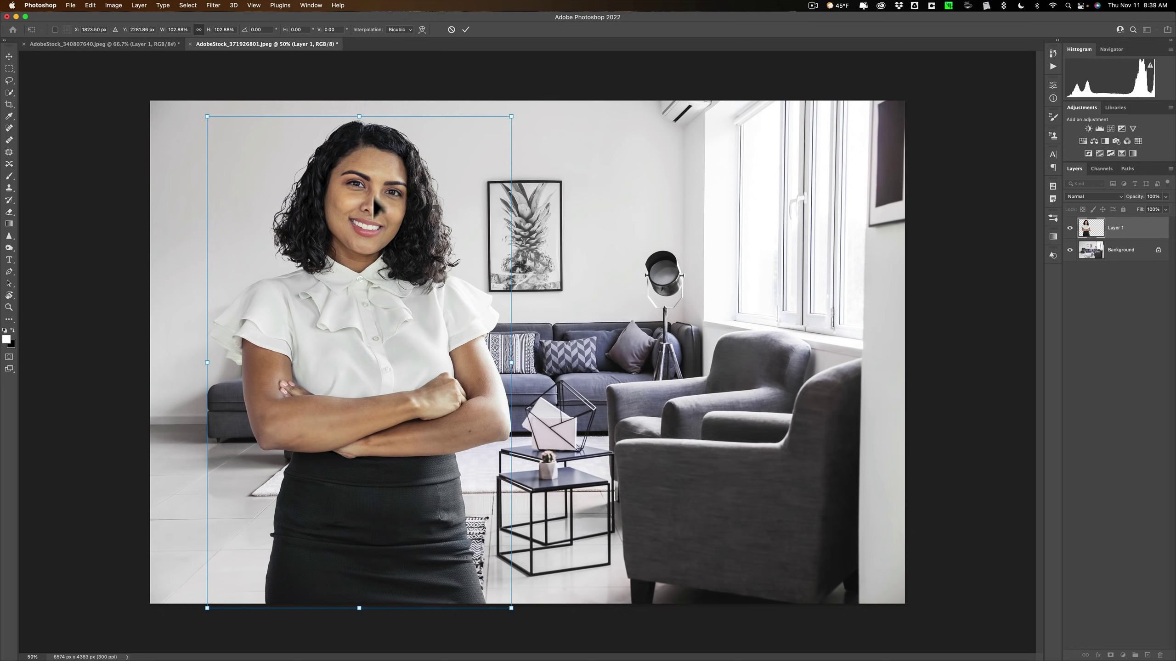
- Try a horizontal flip of the woman, flip her back, and commit the enlarged transform
right_click(371, 239)
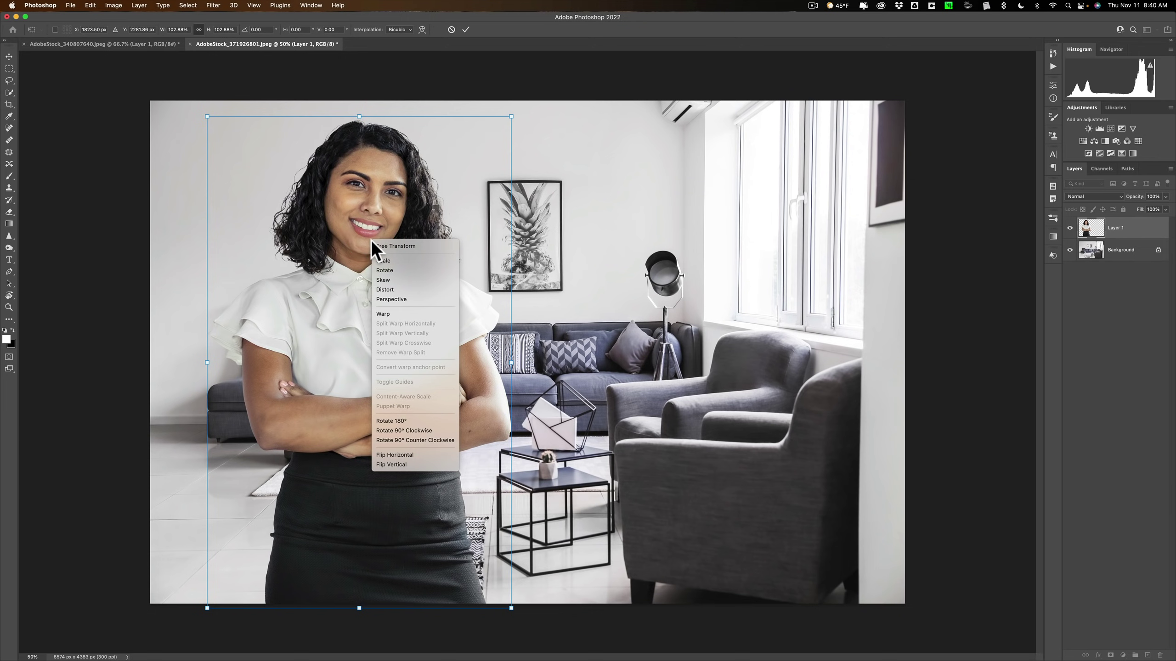
click(403, 455)
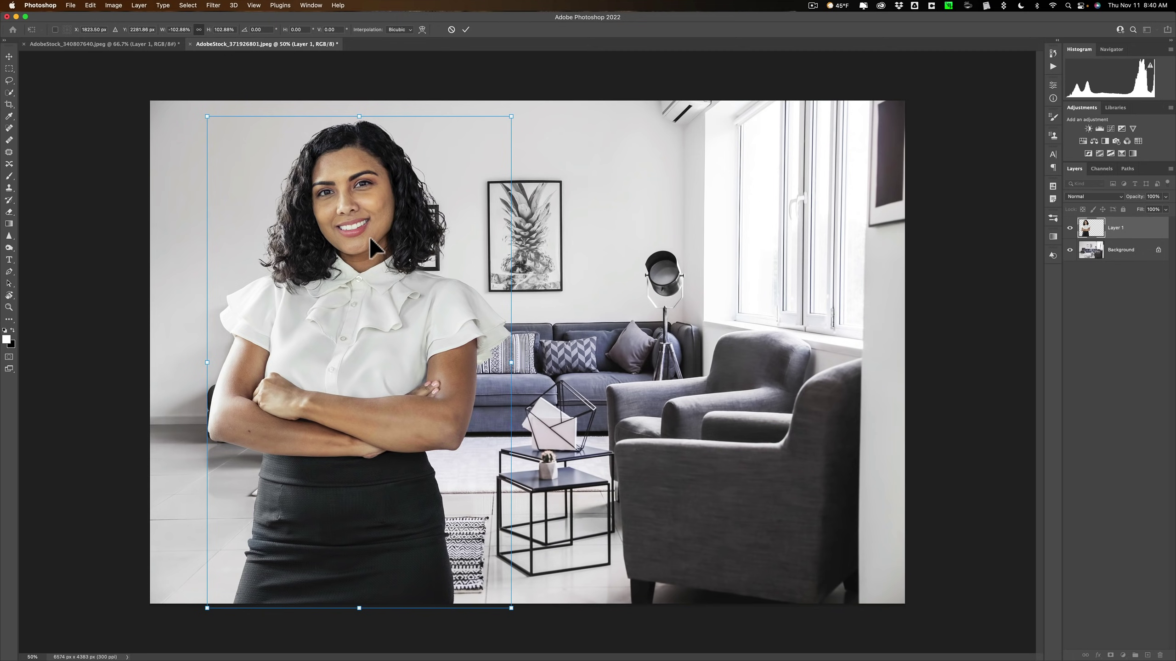
right_click(369, 235)
click(385, 450)
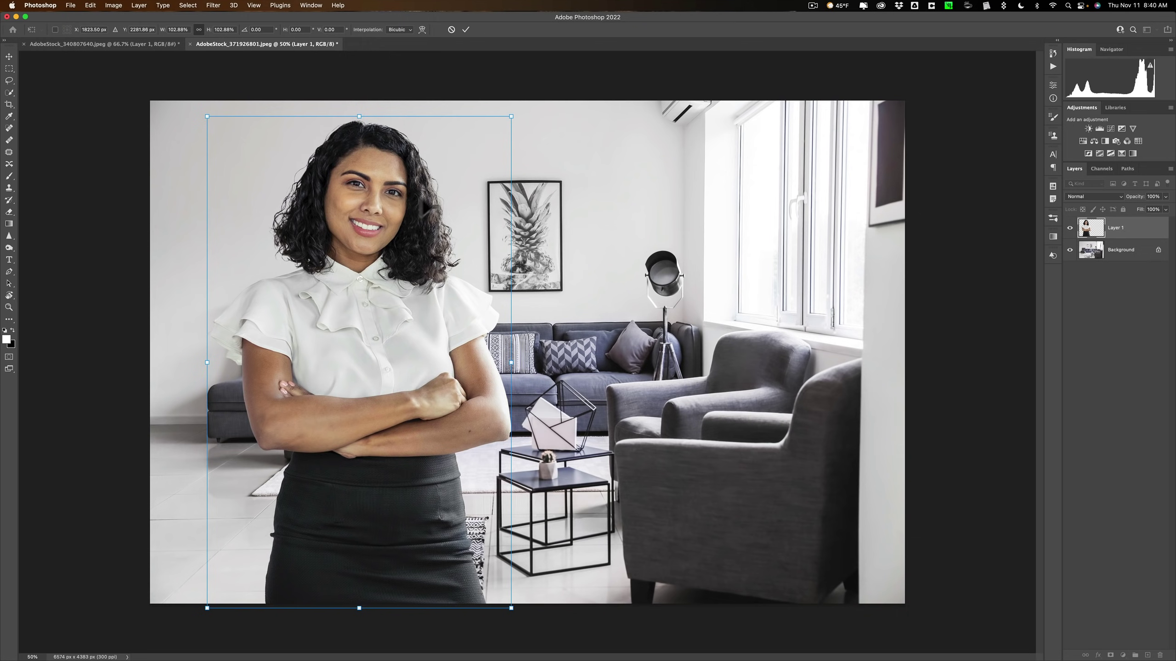
click(467, 29)
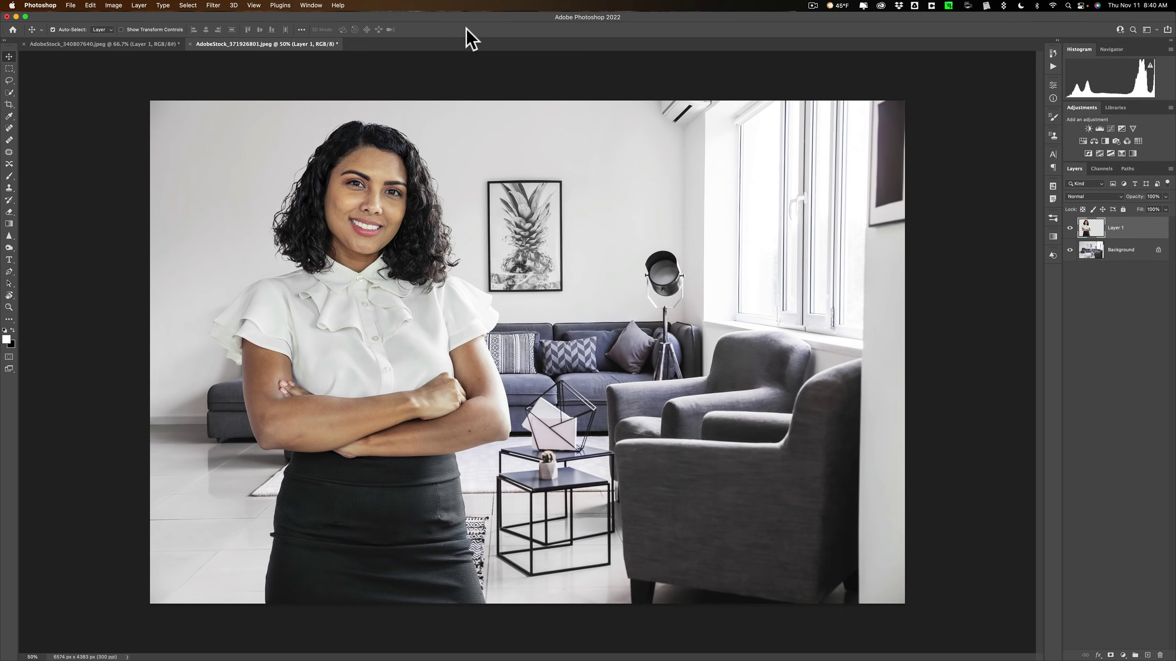
- Apply the Harmonization neural filter with Background as reference and Brightness +13
click(200, 6)
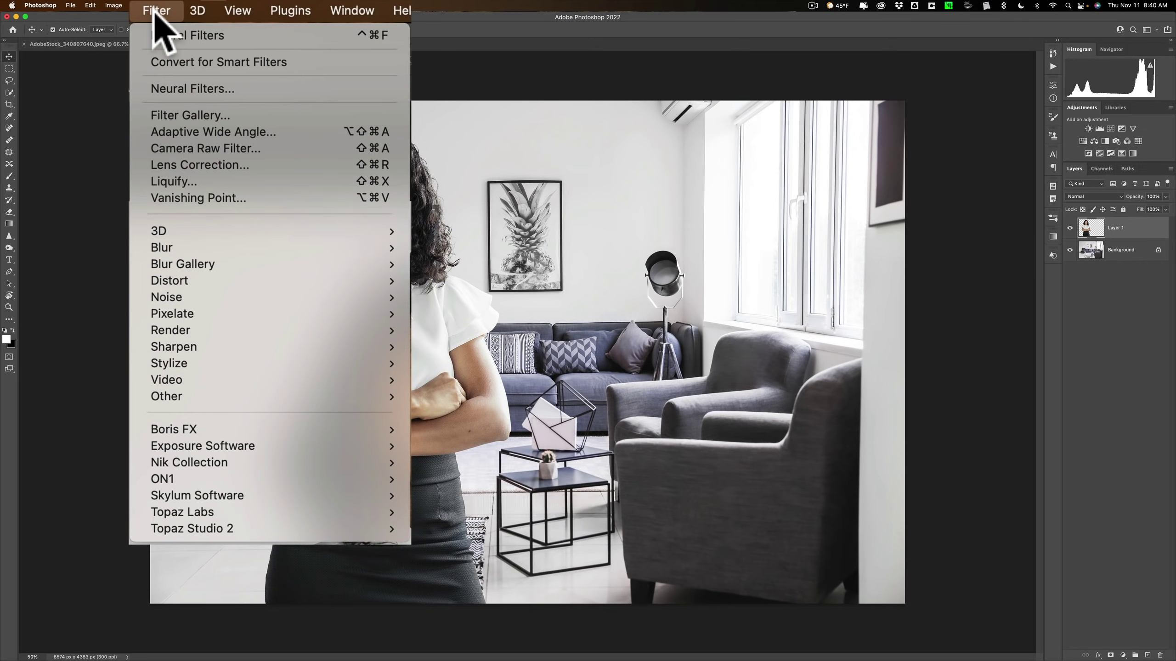
click(160, 88)
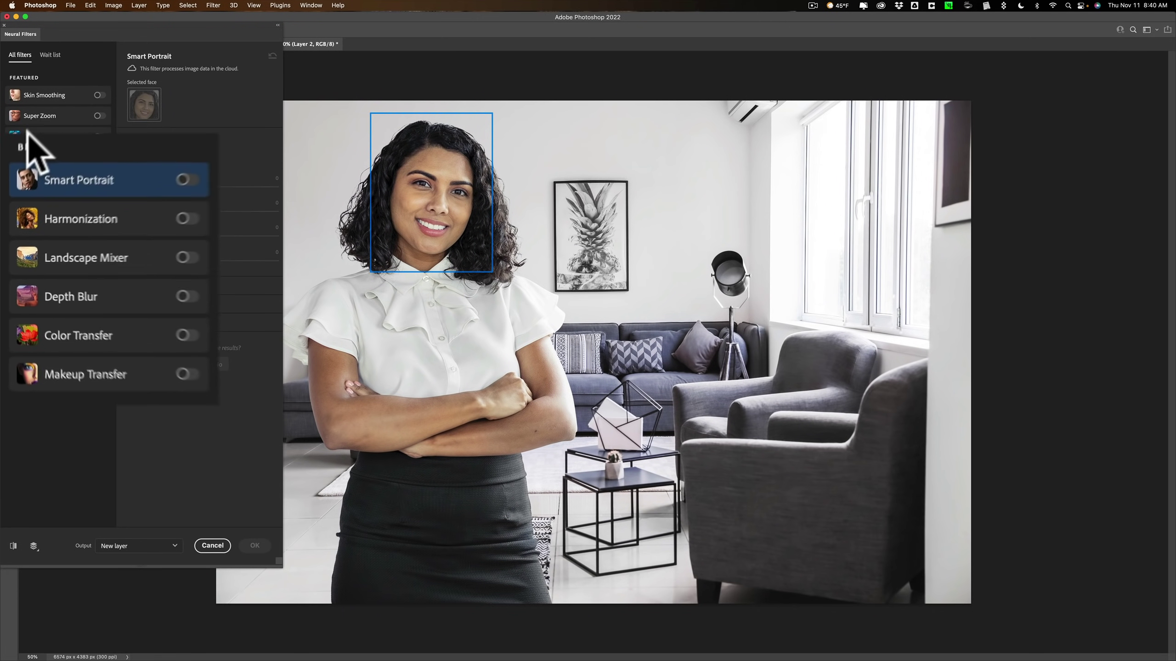
click(91, 210)
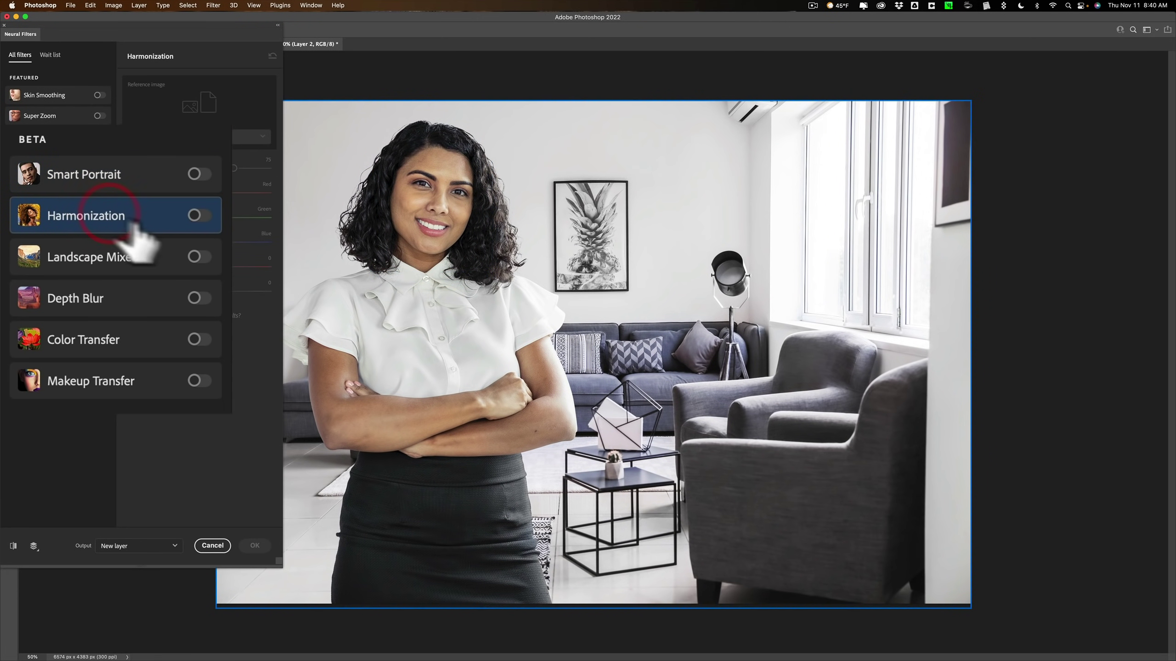
click(200, 216)
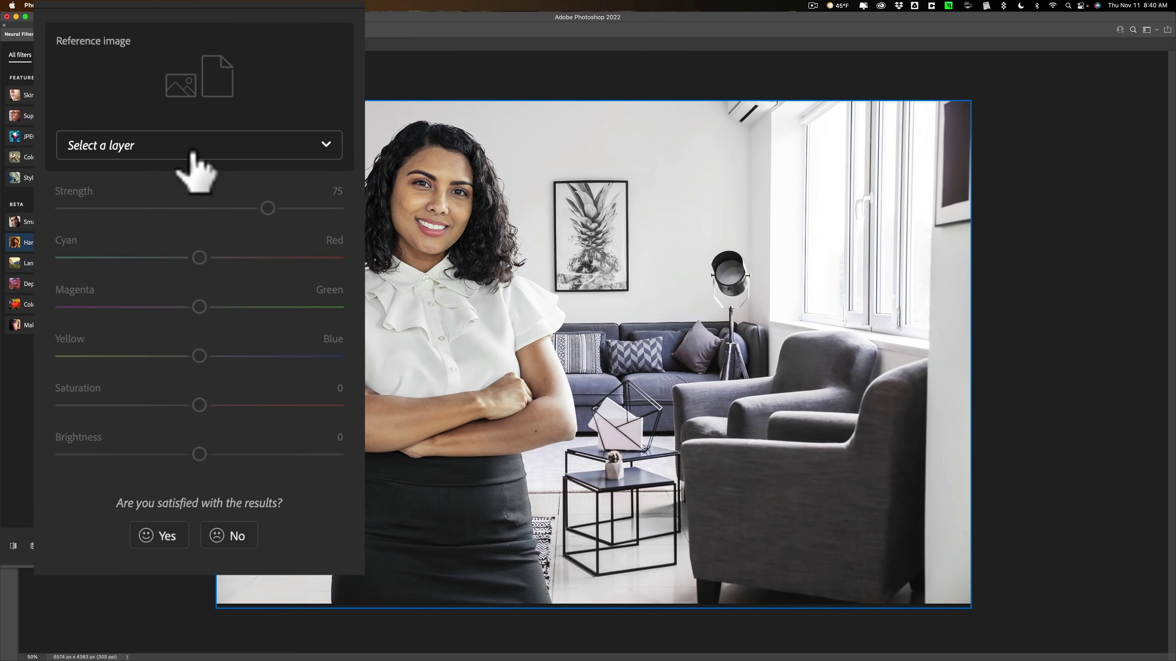
click(322, 147)
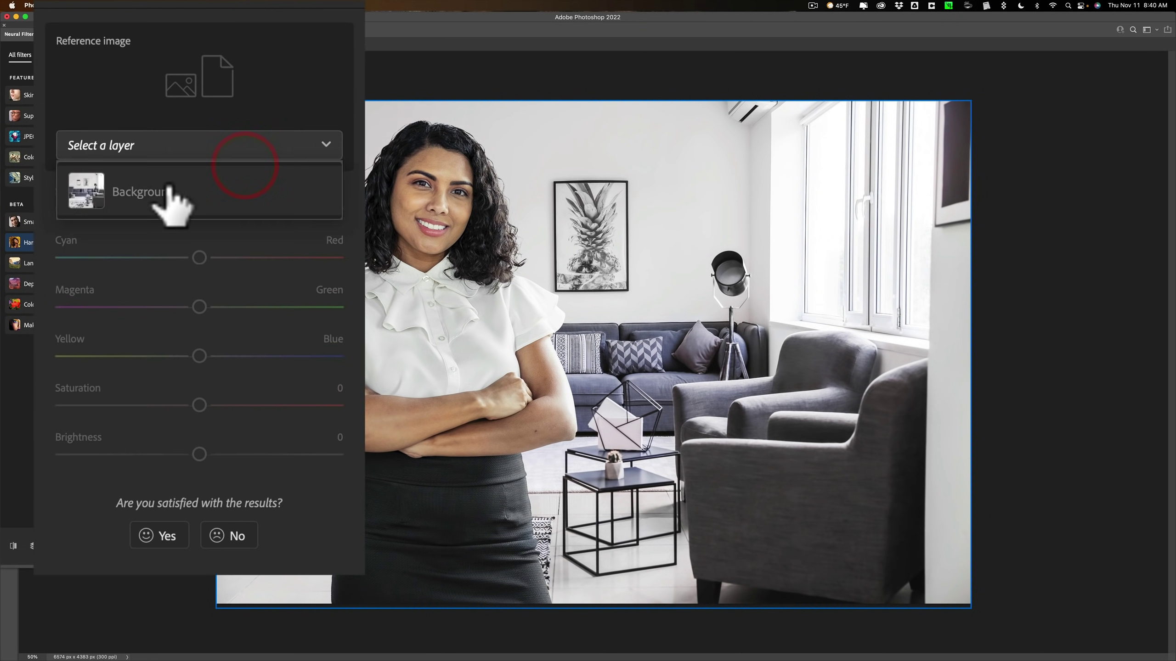
click(169, 199)
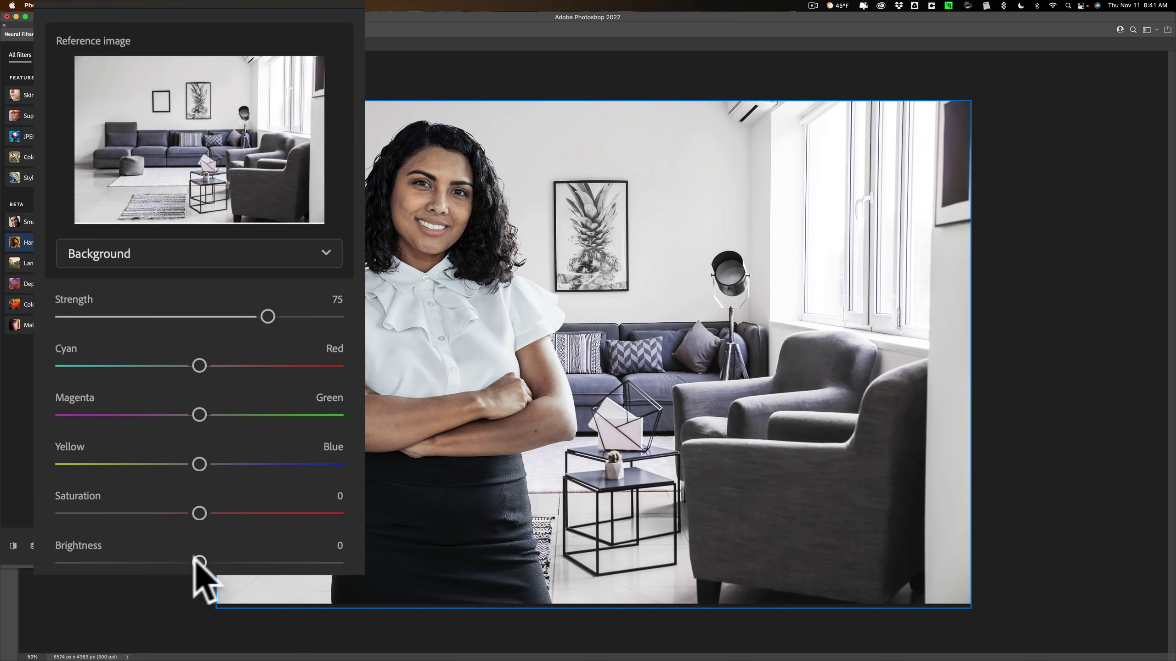
drag(198, 560, 256, 556)
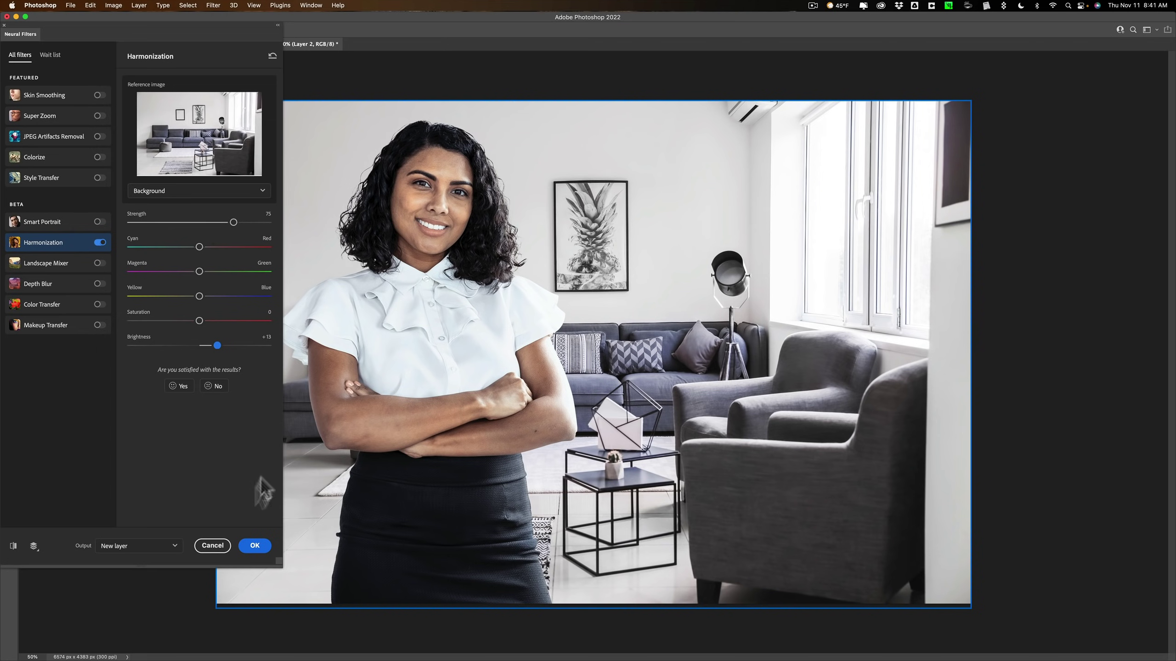
click(255, 547)
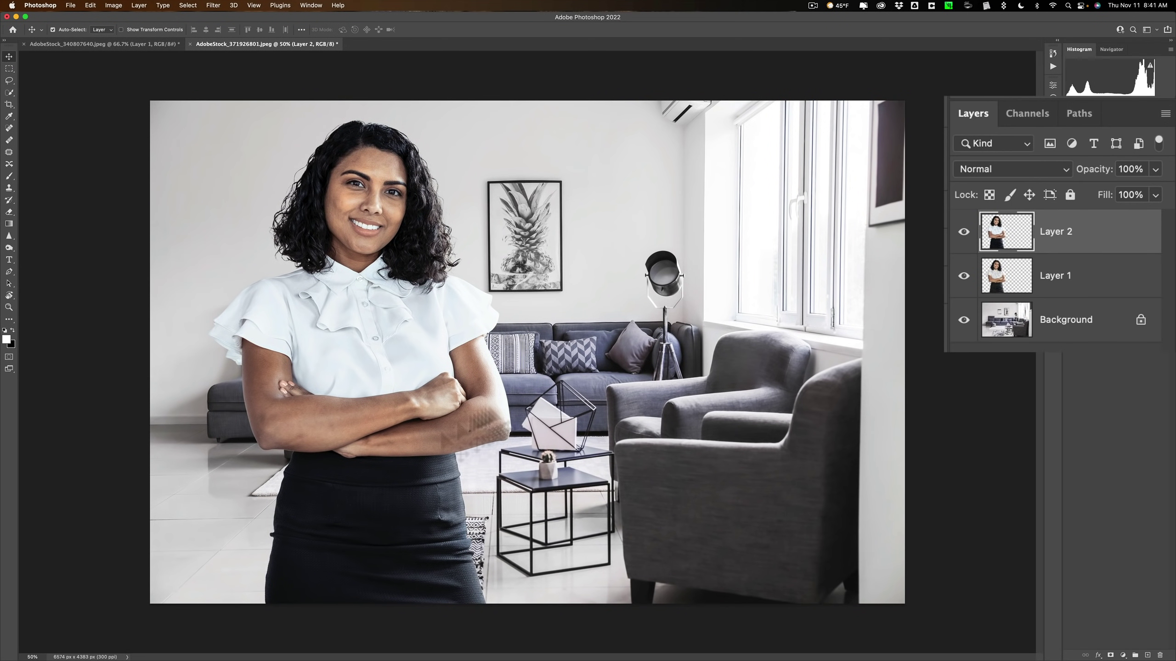
- Compare Layer 2 against Layer 1, delete Layer 1, and select Layer 2
click(963, 232)
click(963, 231)
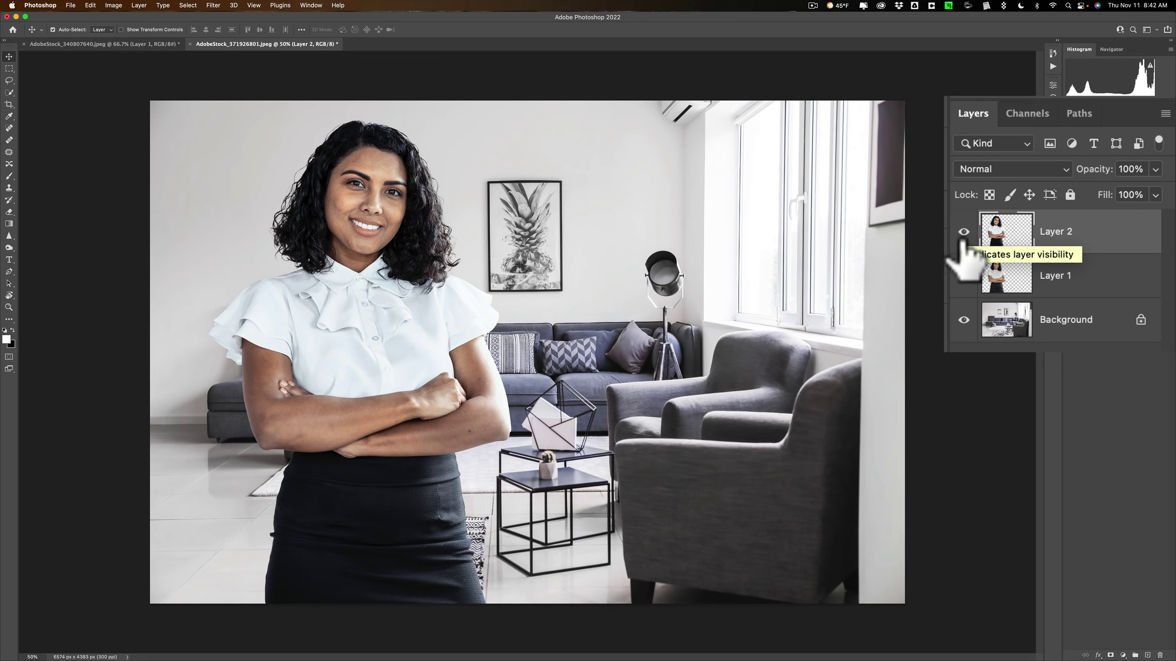
click(963, 275)
click(1096, 281)
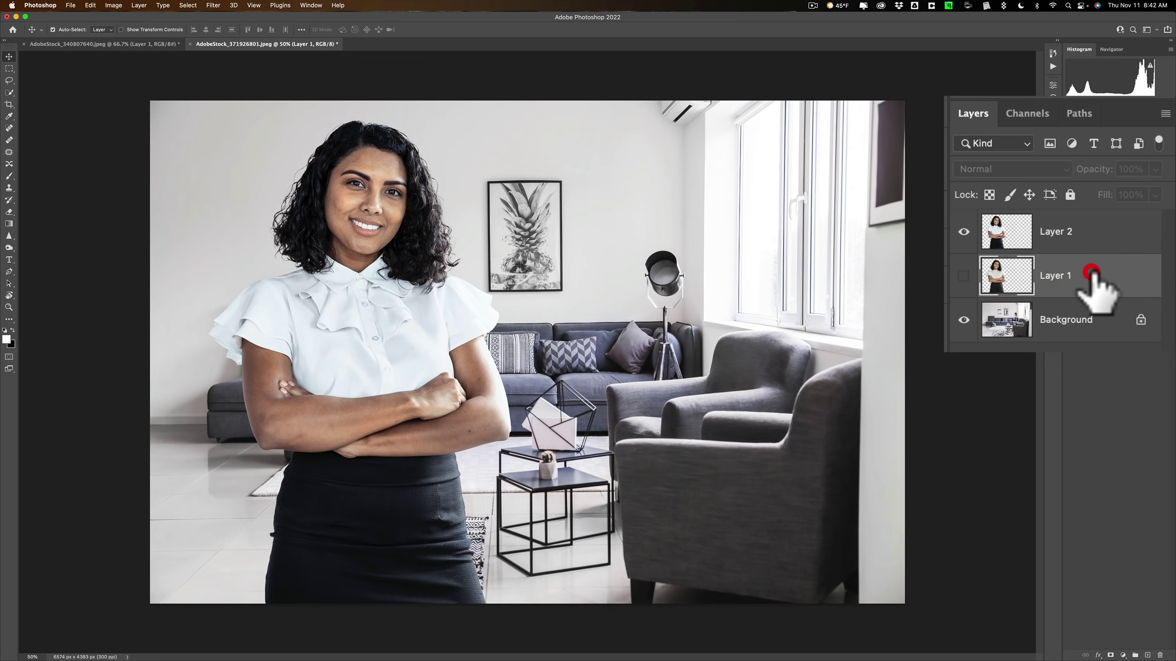
drag(1108, 284, 1160, 655)
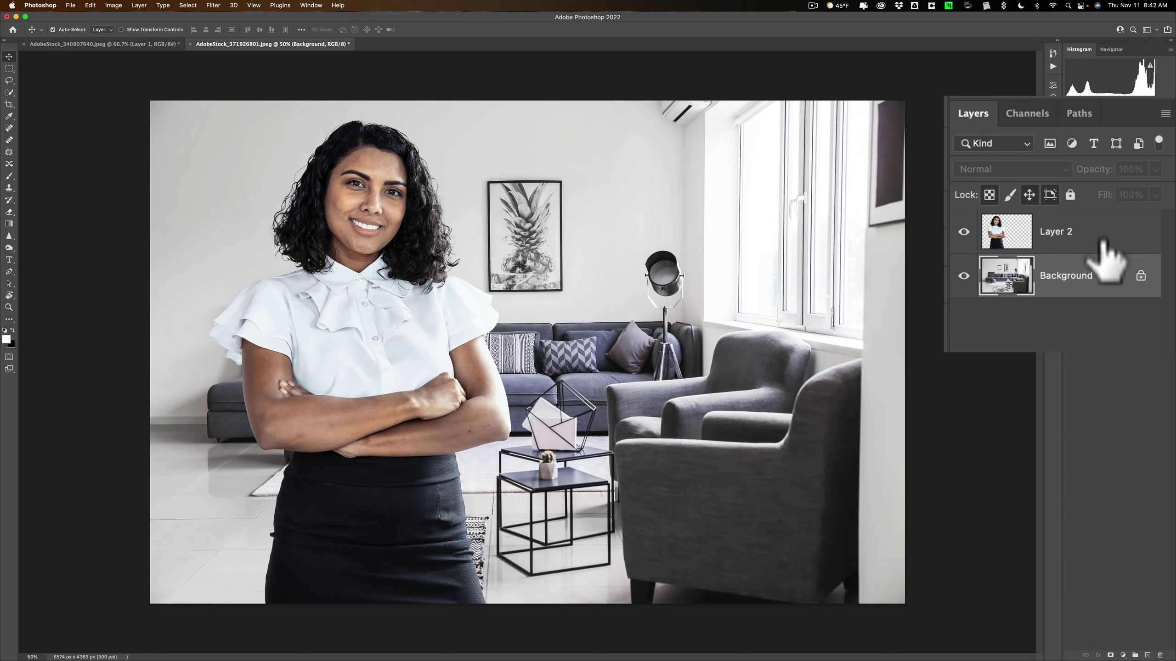
click(1088, 234)
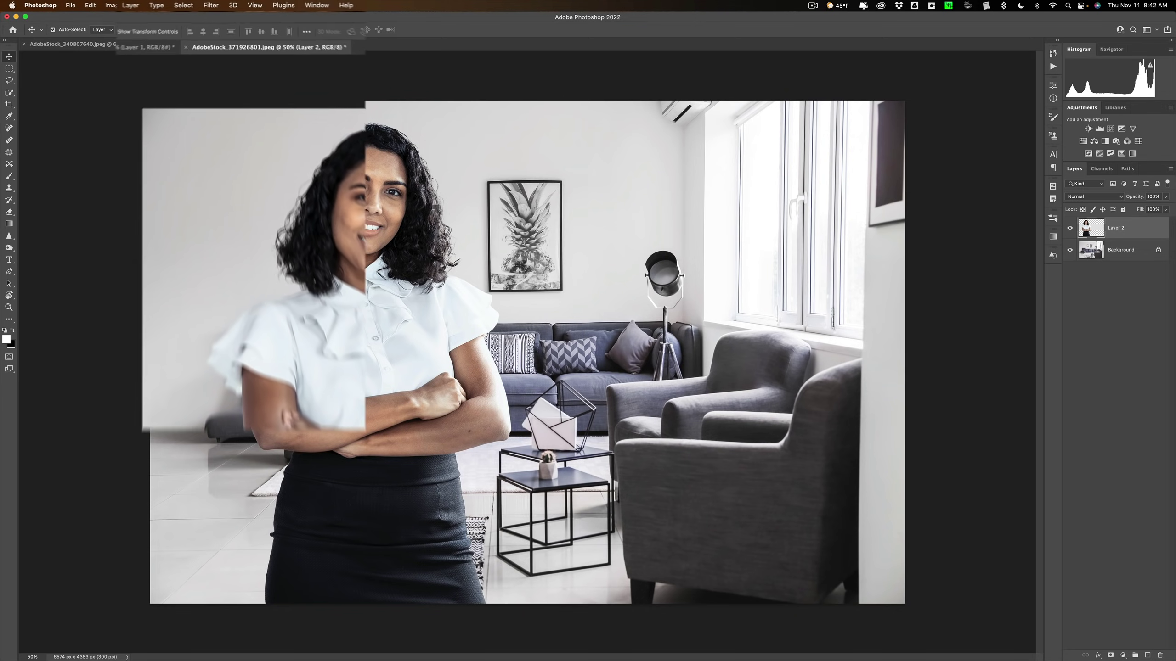
- Apply Layer > Matting > Remove White Matte to the woman on Layer 2
click(131, 5)
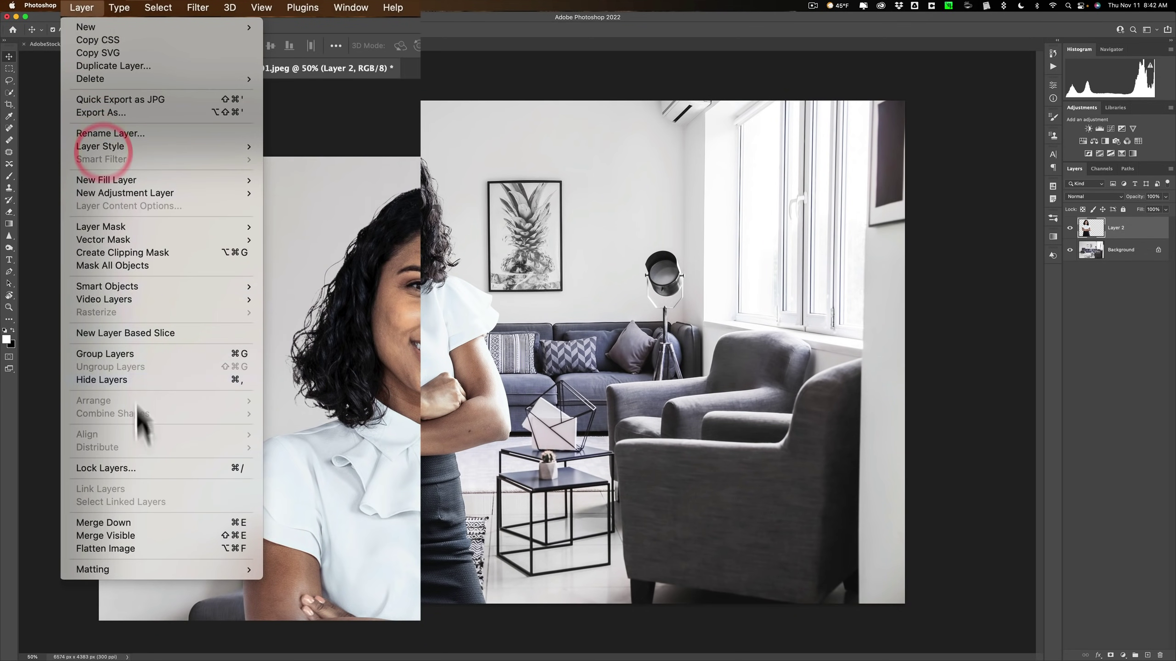
mouse_move(206, 572)
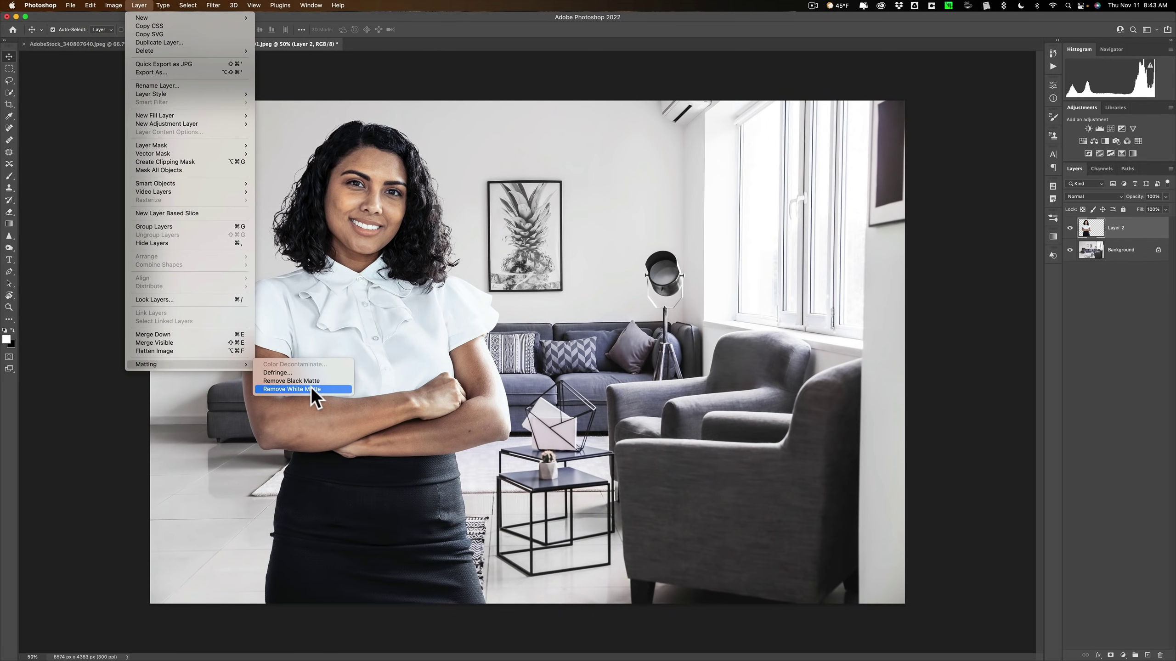
click(311, 389)
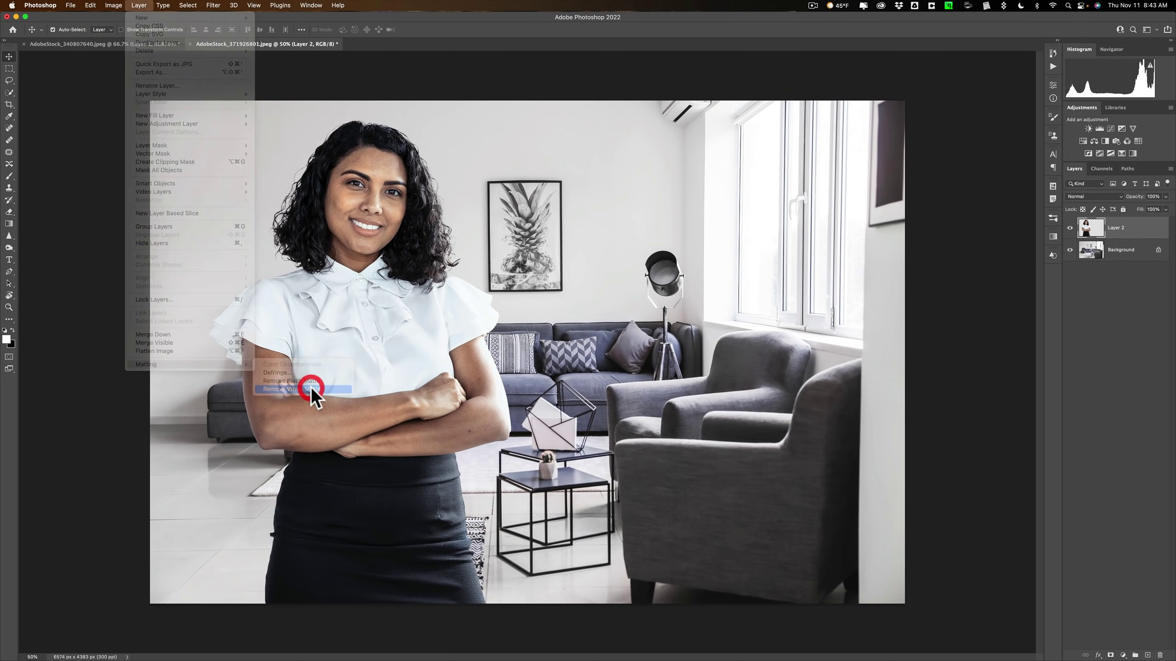